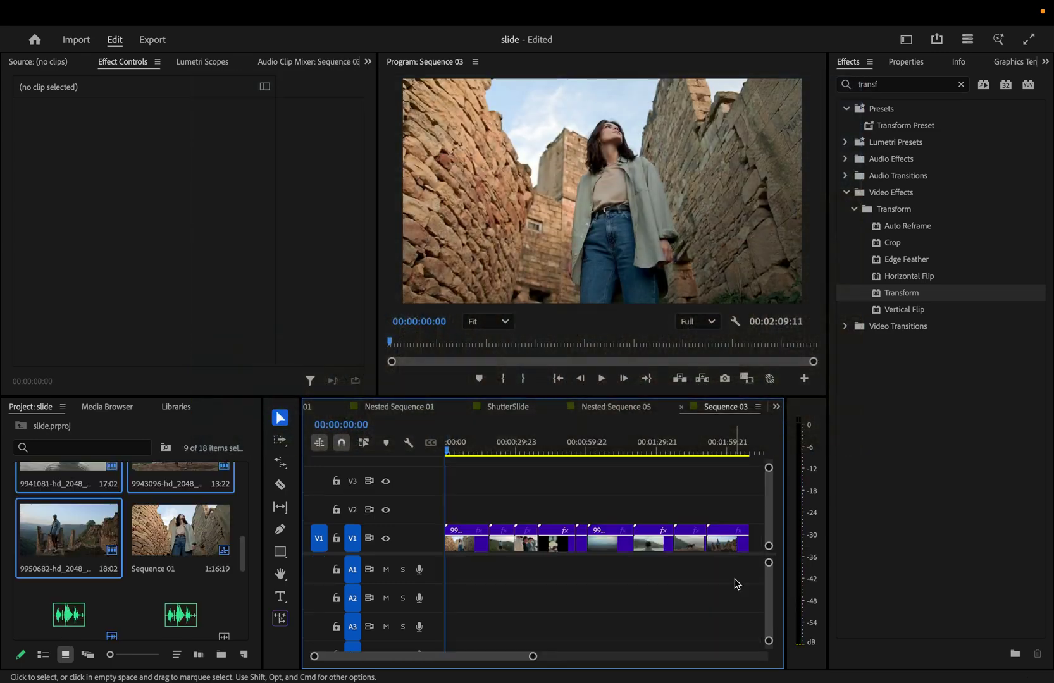
Select the V1 clips except the last and park the playhead at 00:00:19:06.
drag(734, 592, 438, 509)
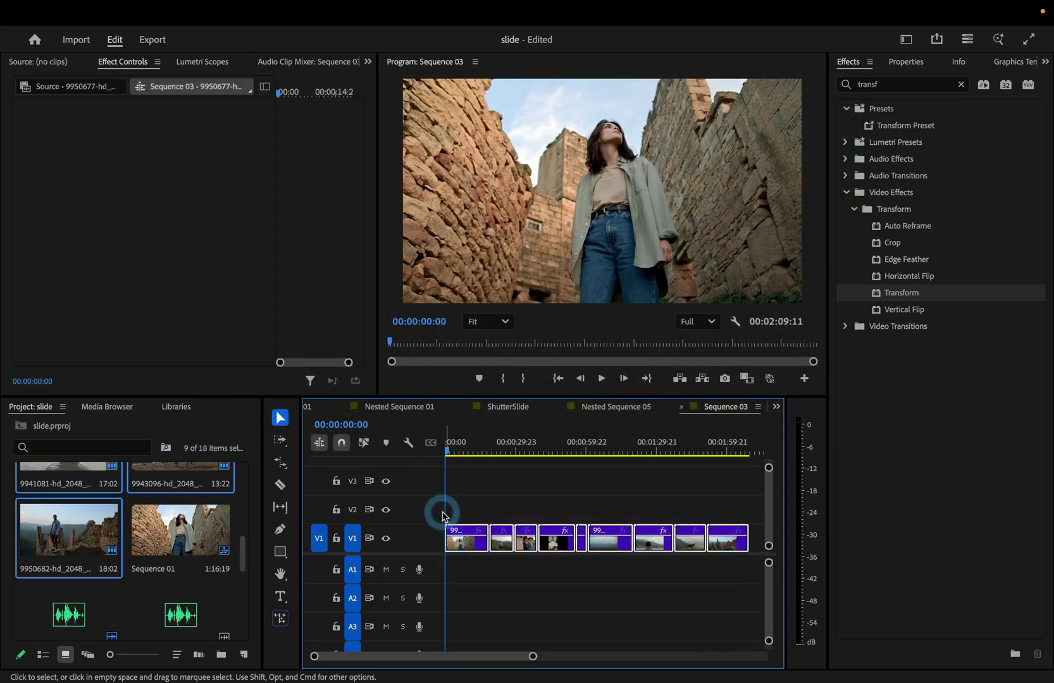
click(701, 598)
drag(694, 577, 507, 503)
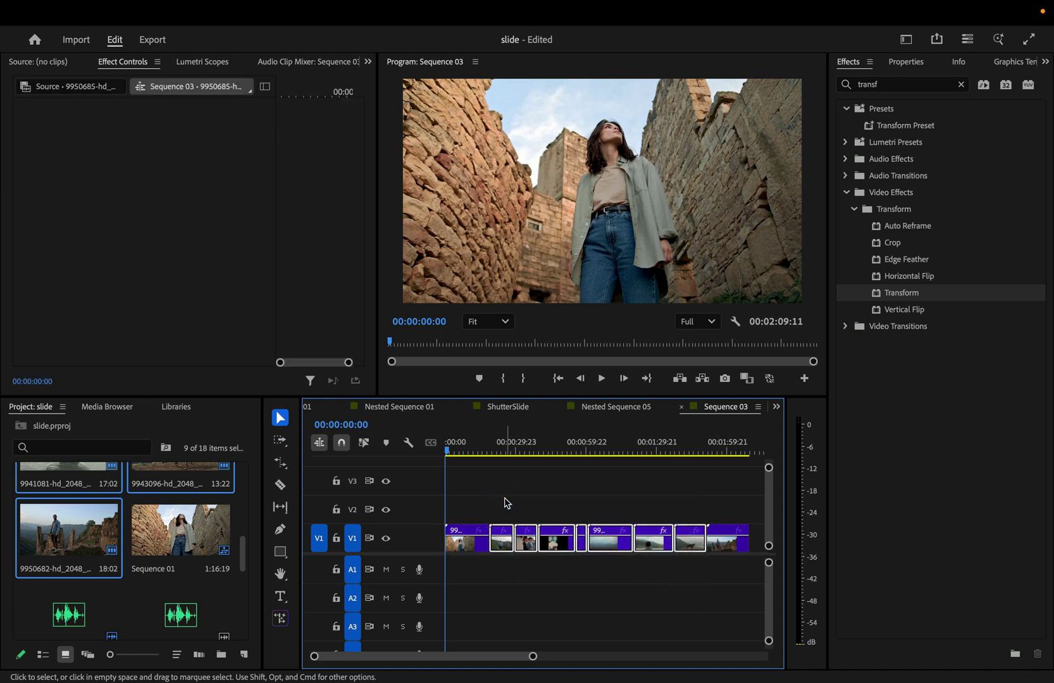
click(500, 497)
scroll(504, 497, up, 5)
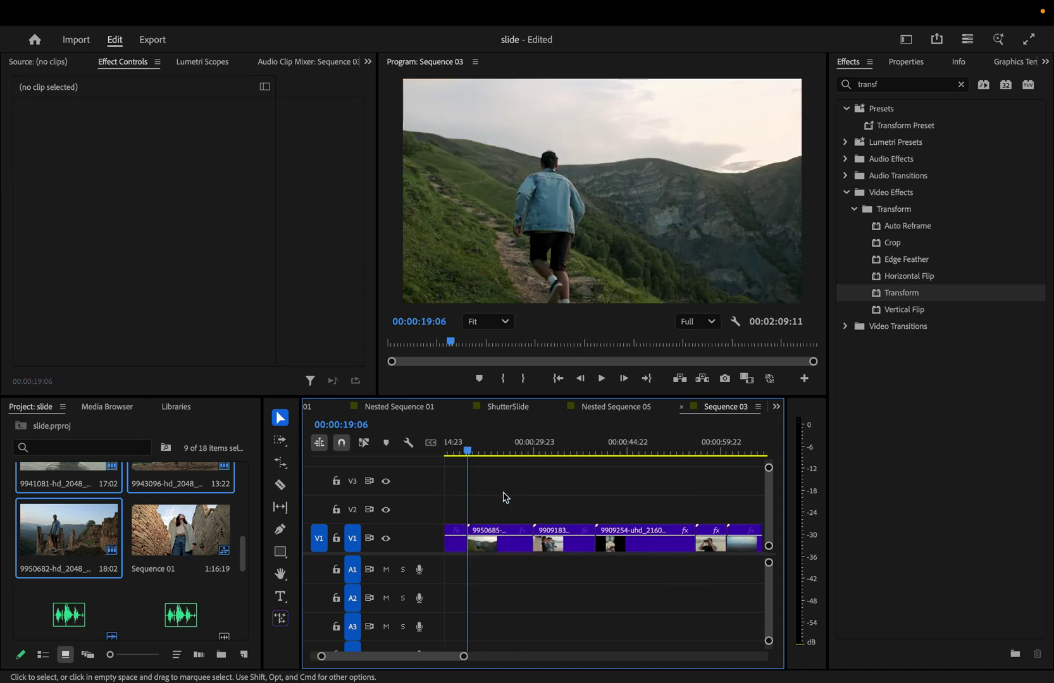
scroll(505, 497, up, 2)
scroll(504, 498, up, 3)
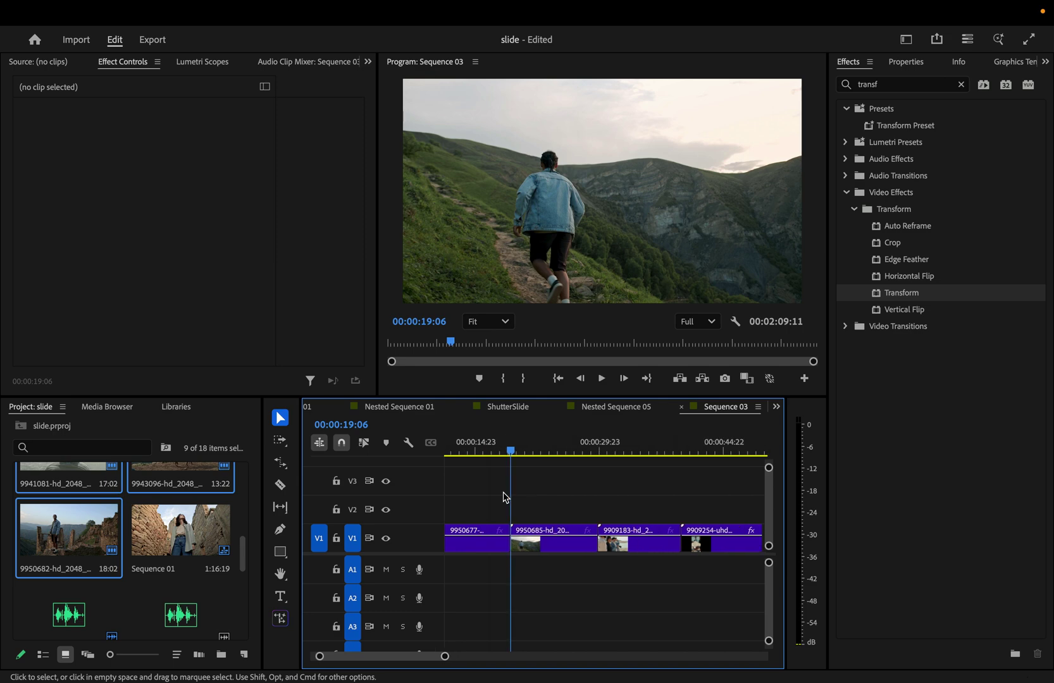
scroll(505, 497, up, 3)
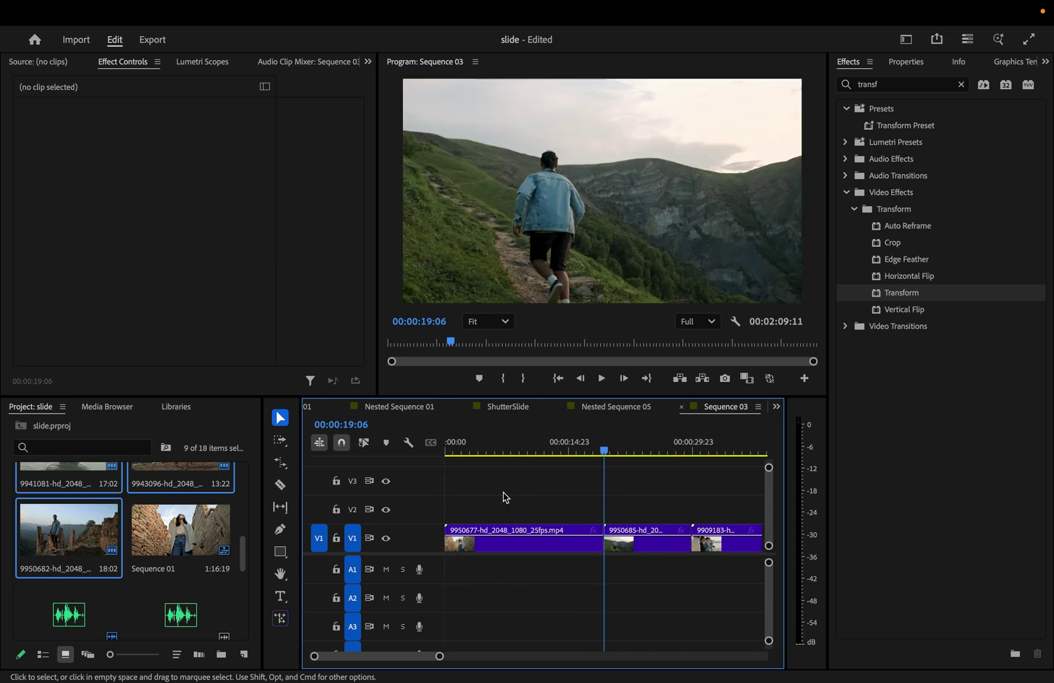
key(Down)
key(Up)
key(Up)
key(Down)
Ripple-trim the 9950685 clip to end at 00:00:19:14, then move the playhead to 19:22.
key(Right)
key(Right)
key(Right)
key(Right)
key(Right)
key(Right)
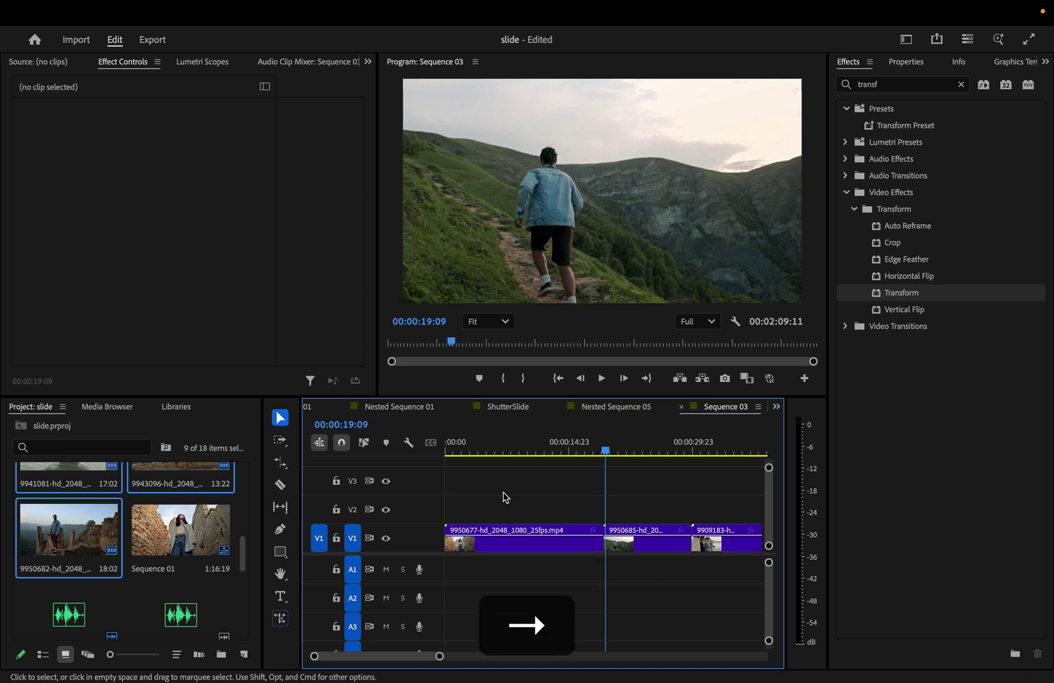
key(Right)
key(Right)
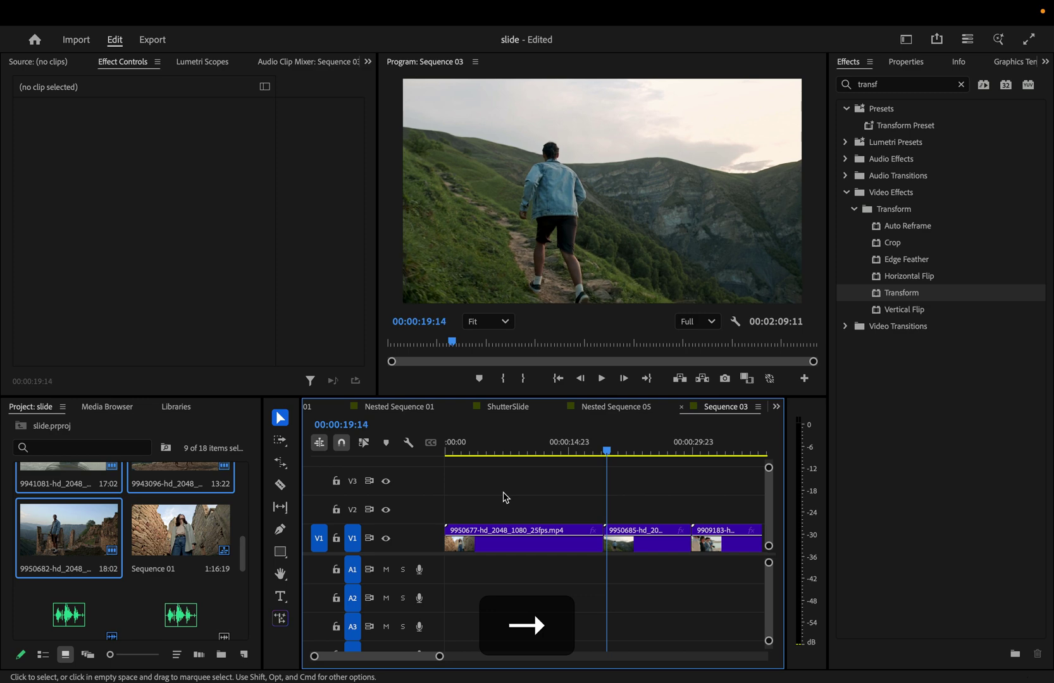
scroll(619, 552, up, 4)
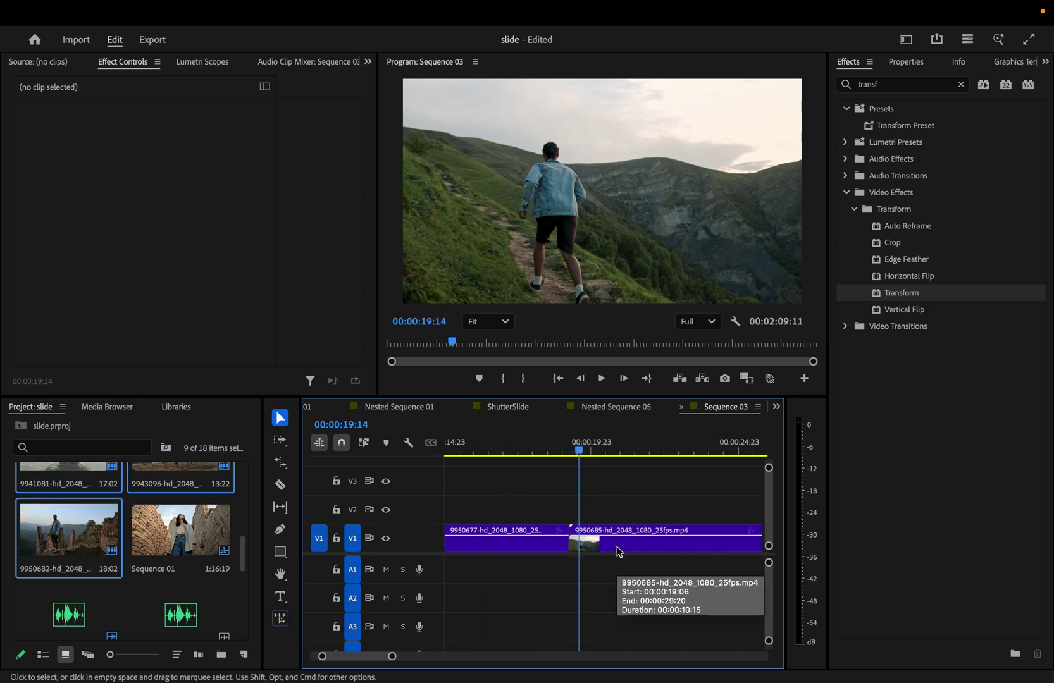
key(w)
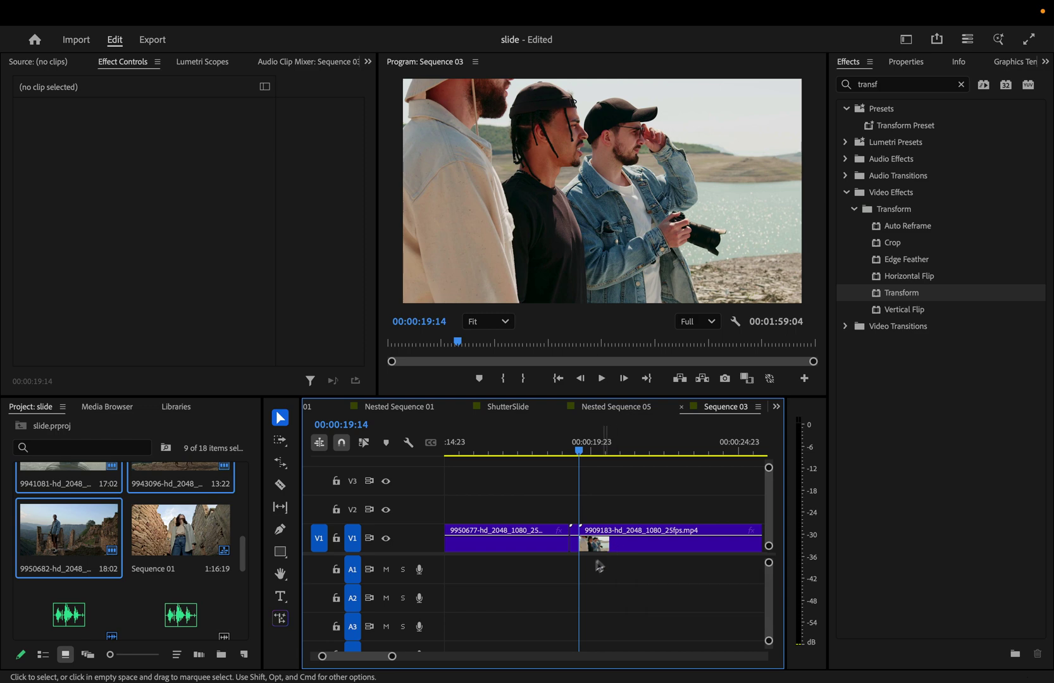
scroll(608, 553, right, 2)
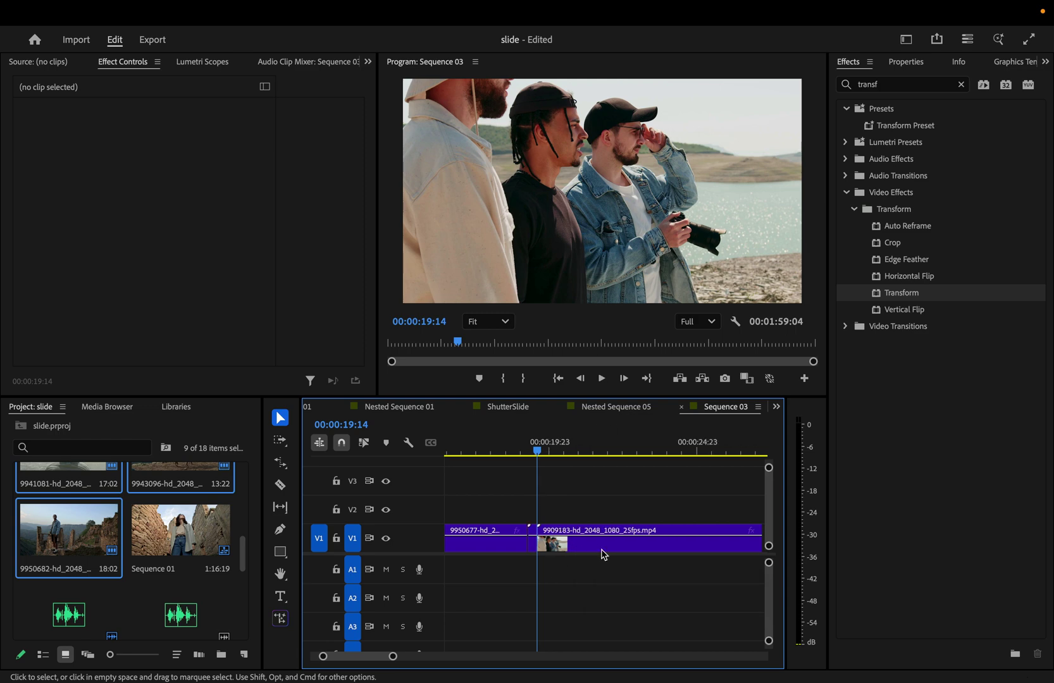
key(Right)
key(Right)
key(Right)
key(Right)
key(Right)
key(Right)
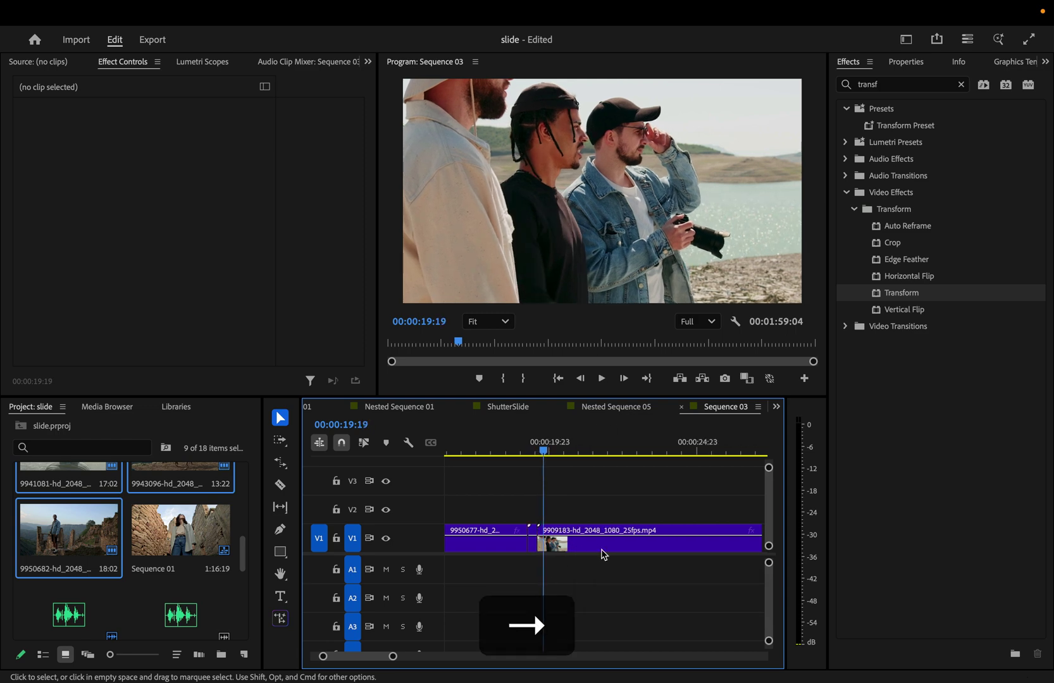
key(Right)
key(Right)
Ripple-trim clips 9909183, 9909254 and the next one to end at 19:22, 20:06 and 21:14.
key(w)
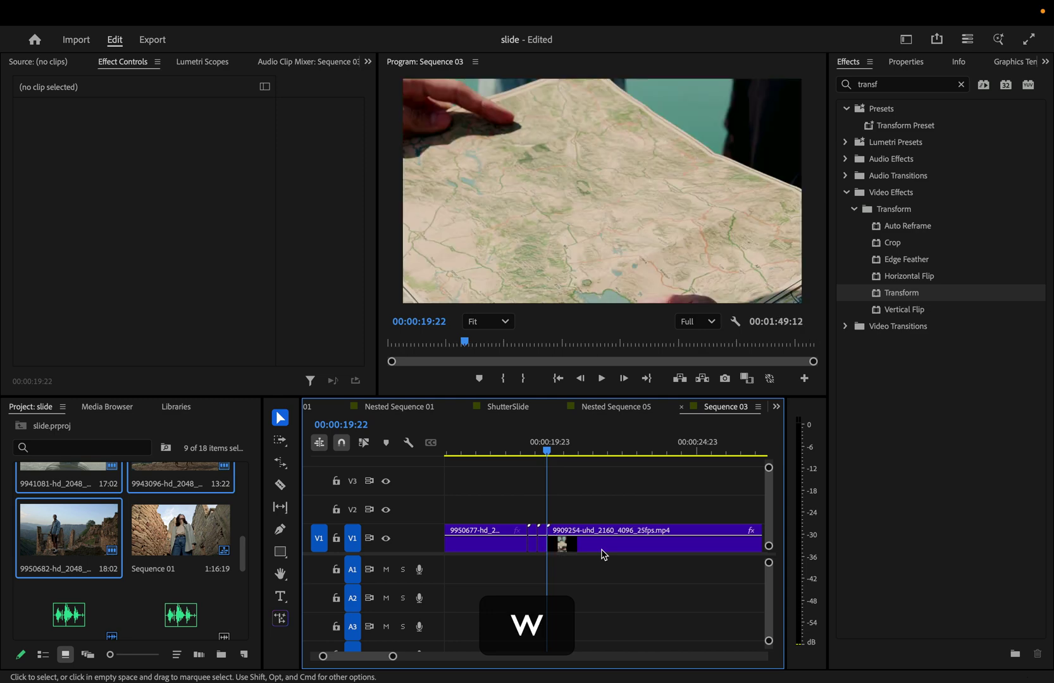
drag(548, 451, 676, 450)
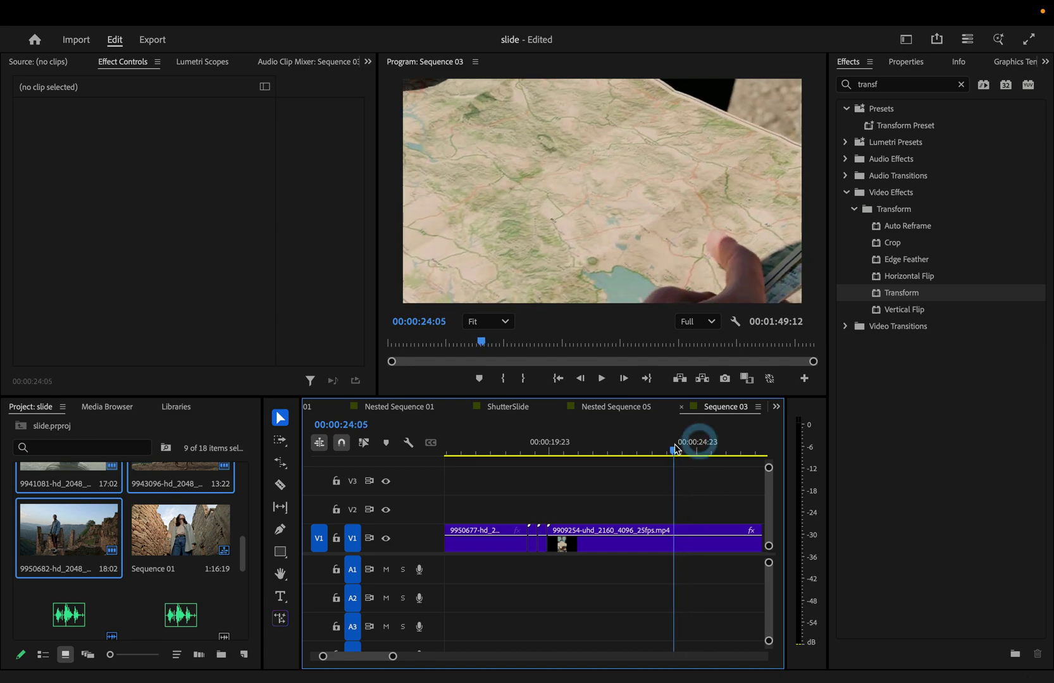
key(q)
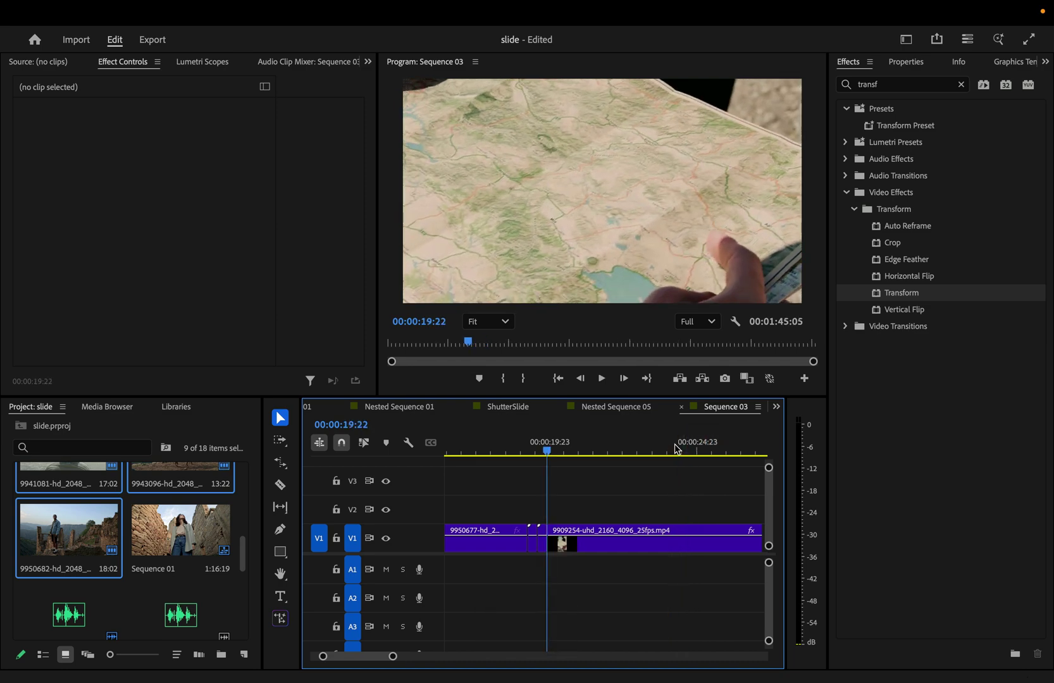
key(Right)
key(Right)
key(Right)
key(Right)
key(Right)
key(Right)
key(Right)
key(Right)
key(Right)
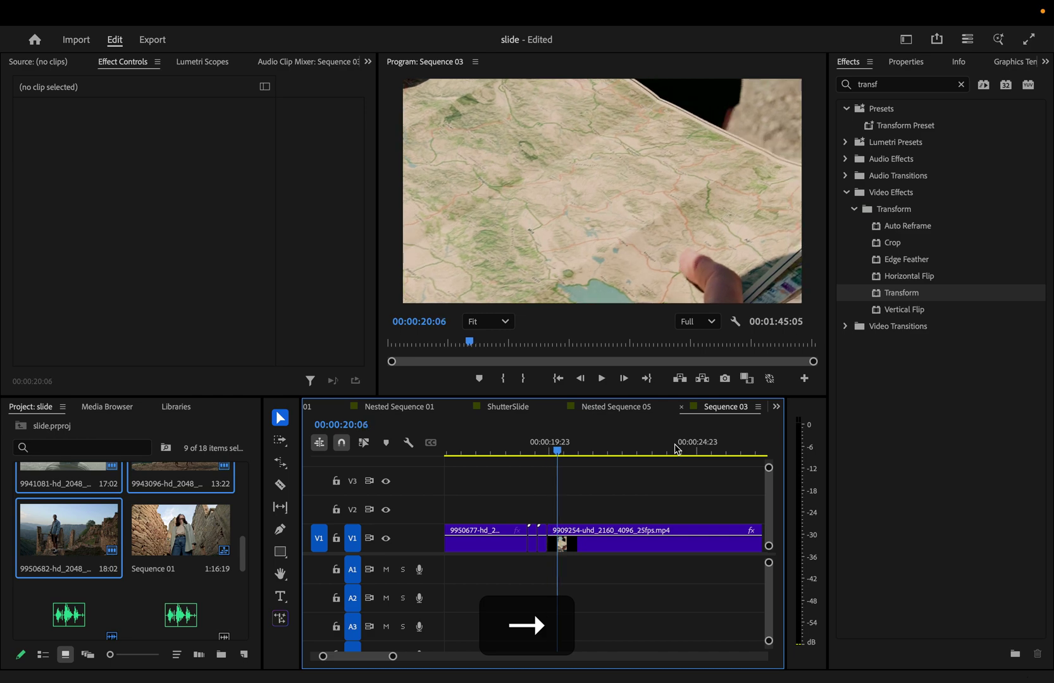
key(w)
click(585, 443)
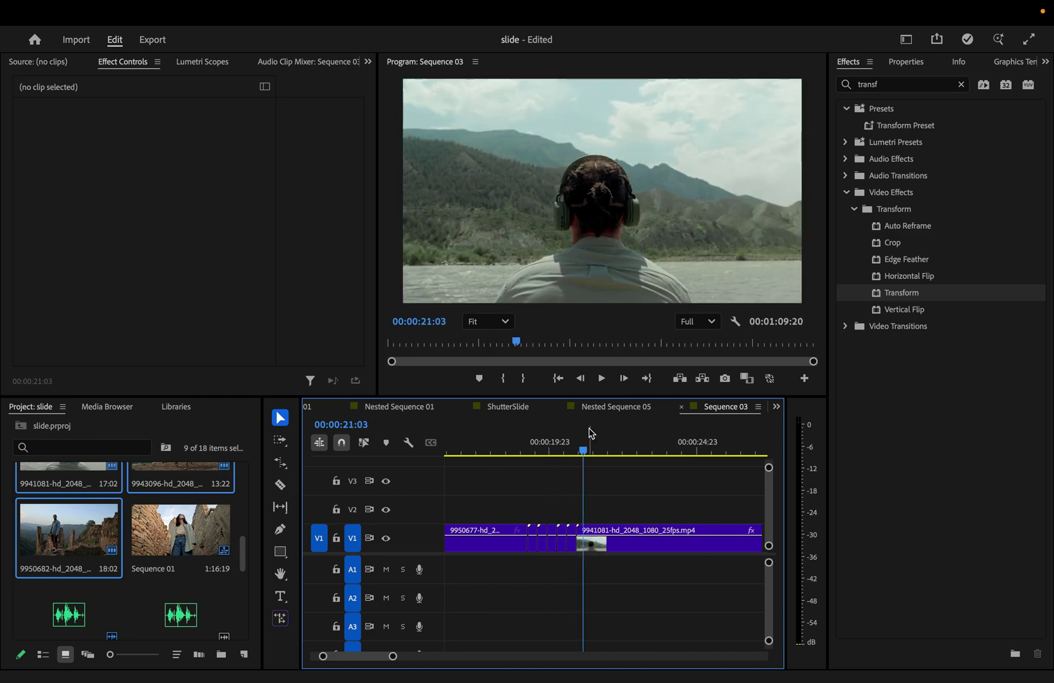
click(595, 443)
key(w)
Marquee-select the seven short clips between the two long clips on V1.
scroll(705, 496, down, 2)
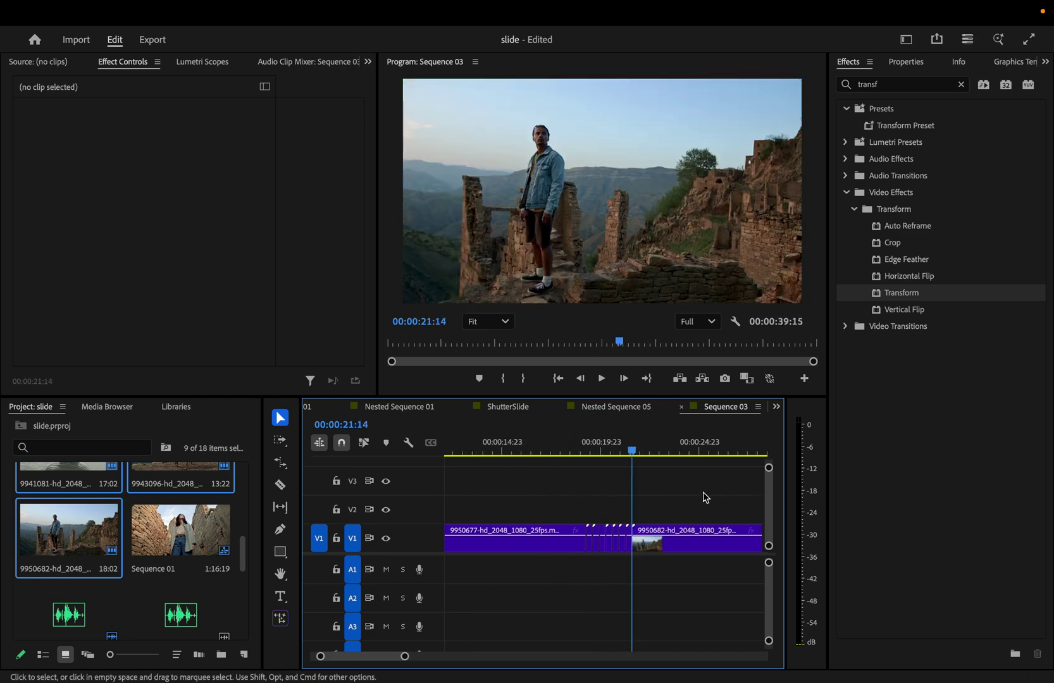
scroll(605, 499, up, 3)
drag(563, 500, 685, 588)
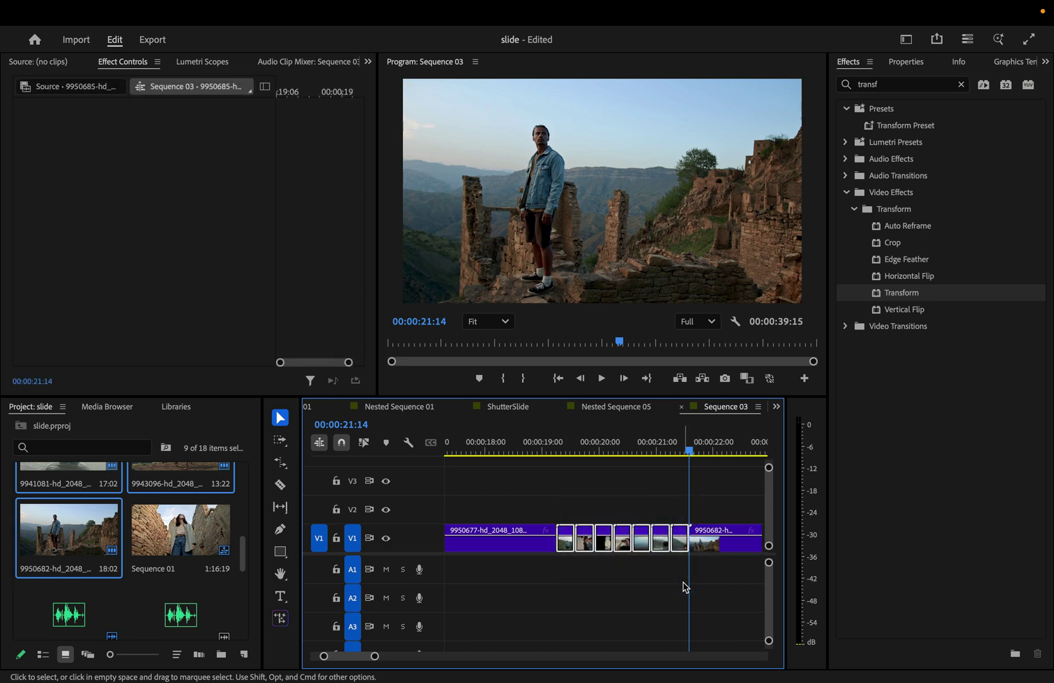
Maximize the timeline and move the 9950685 clip up to V2, starting at 00:00:19:03.
double_click(720, 413)
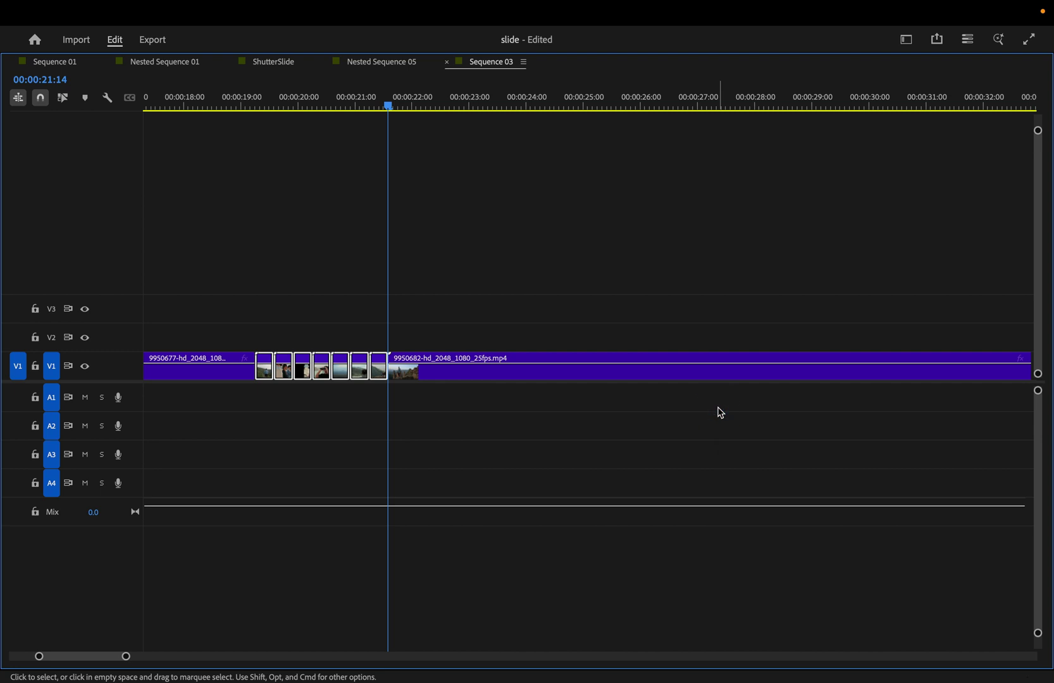
click(327, 408)
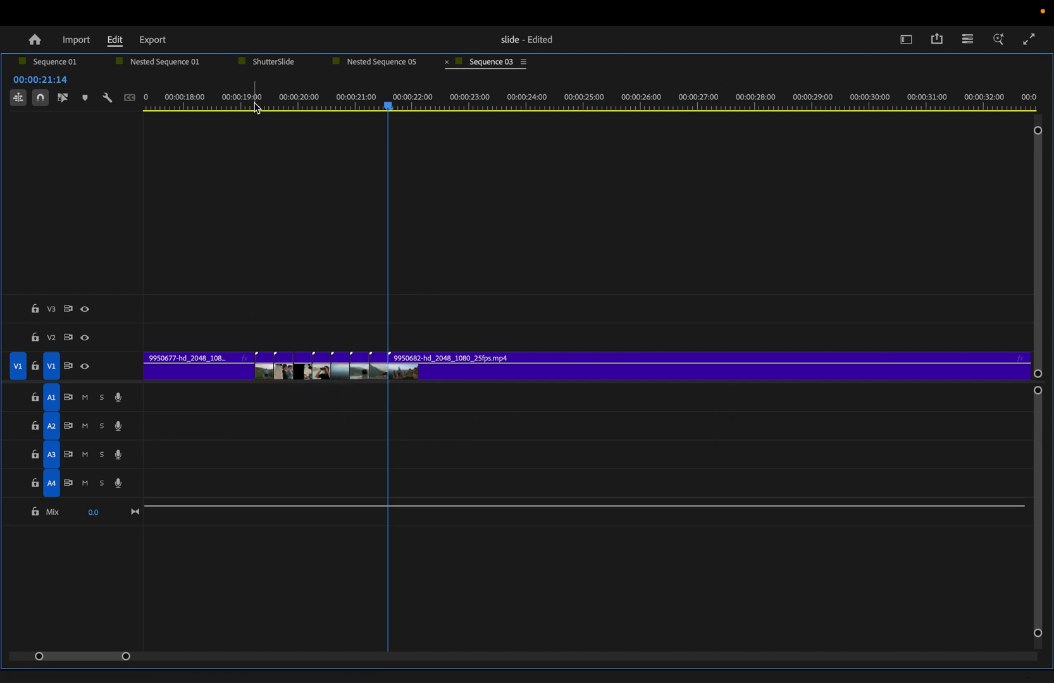
key(Up)
key(Up)
key(Up)
key(Up)
key(Up)
key(Up)
key(Up)
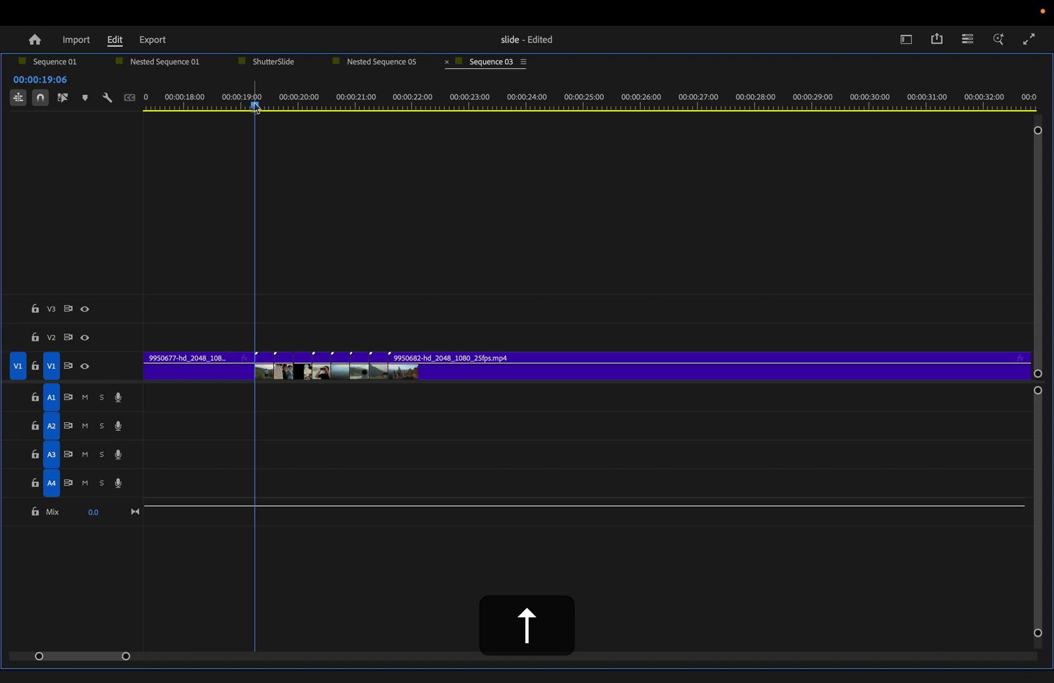
scroll(209, 346, up, 5)
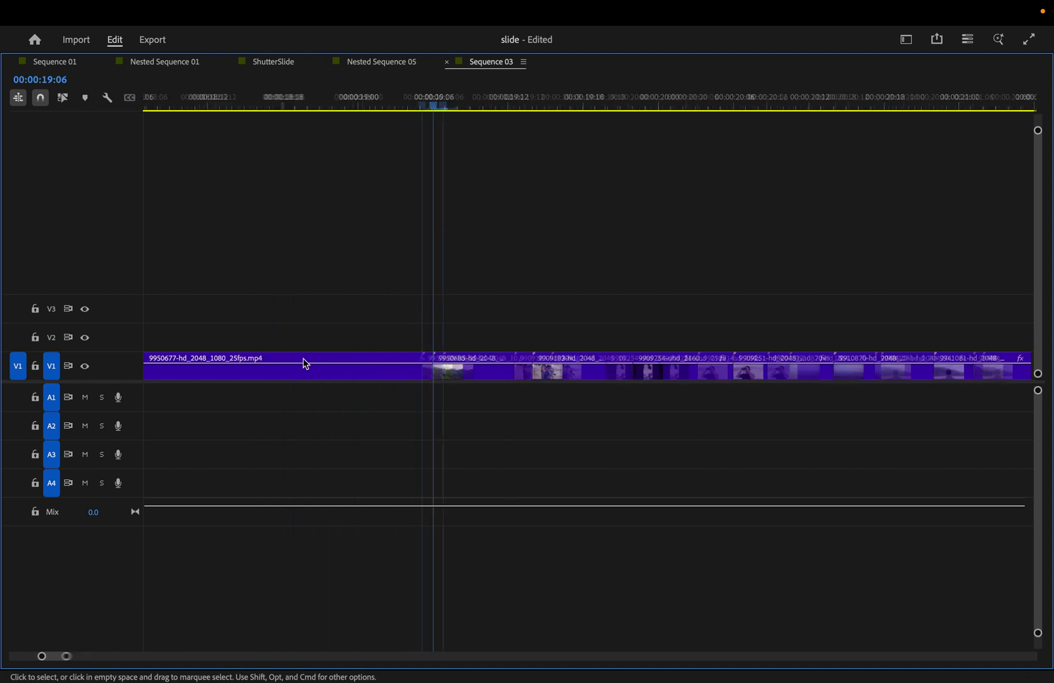
scroll(306, 364, up, 2)
drag(585, 383, 585, 349)
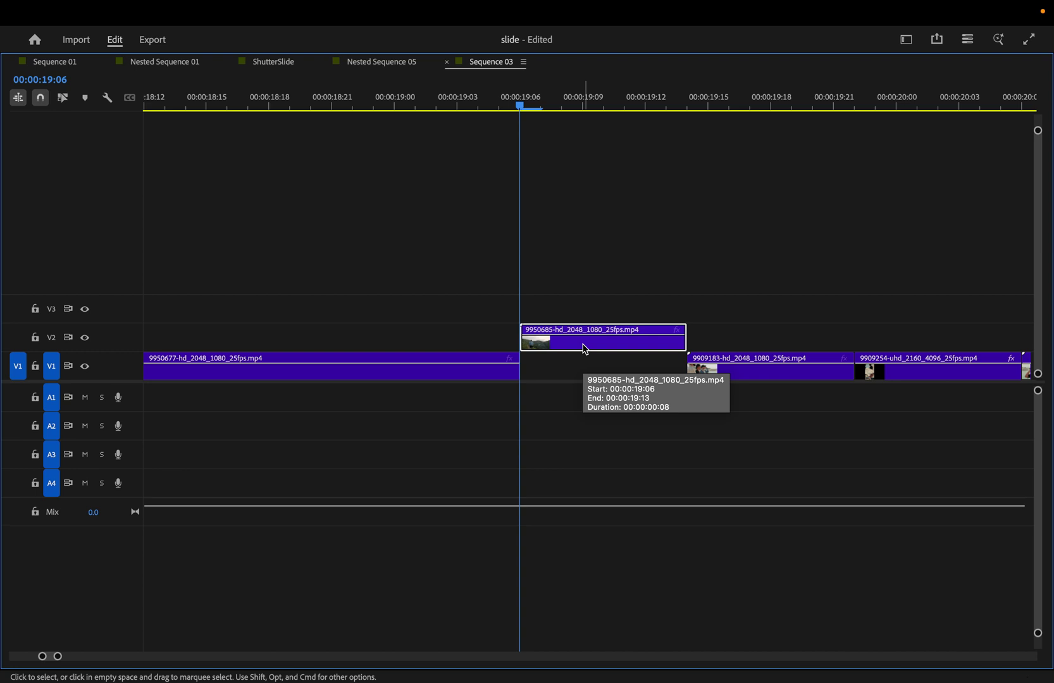
key(Left)
key(Left)
key(Left)
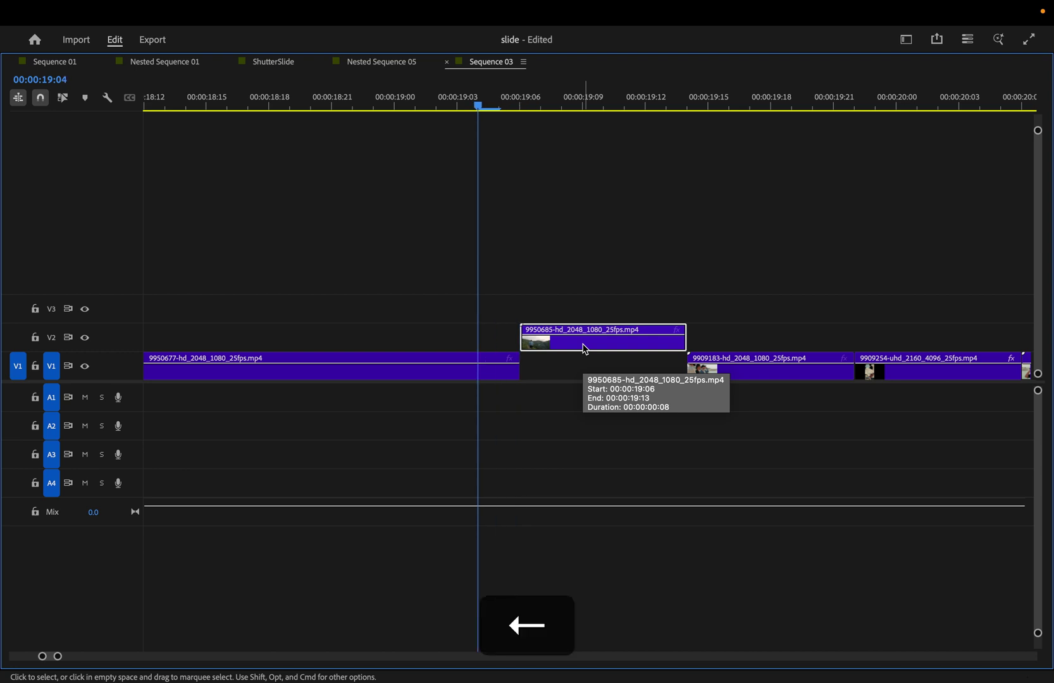
drag(574, 353, 523, 357)
Lift clip 9909183 onto V3 at 19:08 and clip 9909254 up a track at 19:13.
click(522, 109)
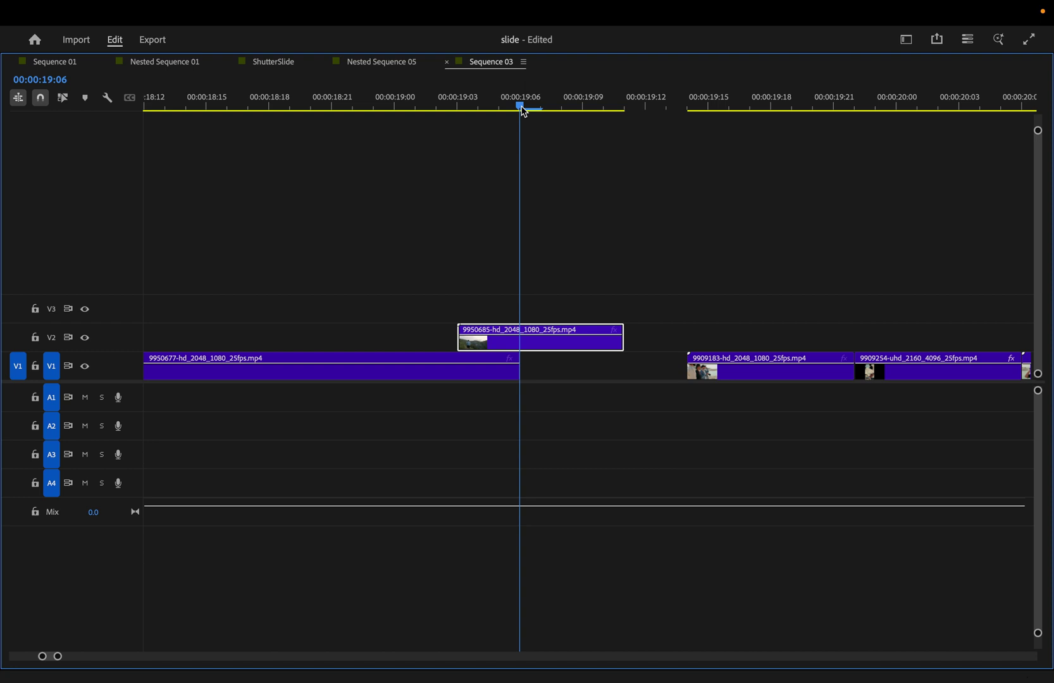
key(Right)
key(Right)
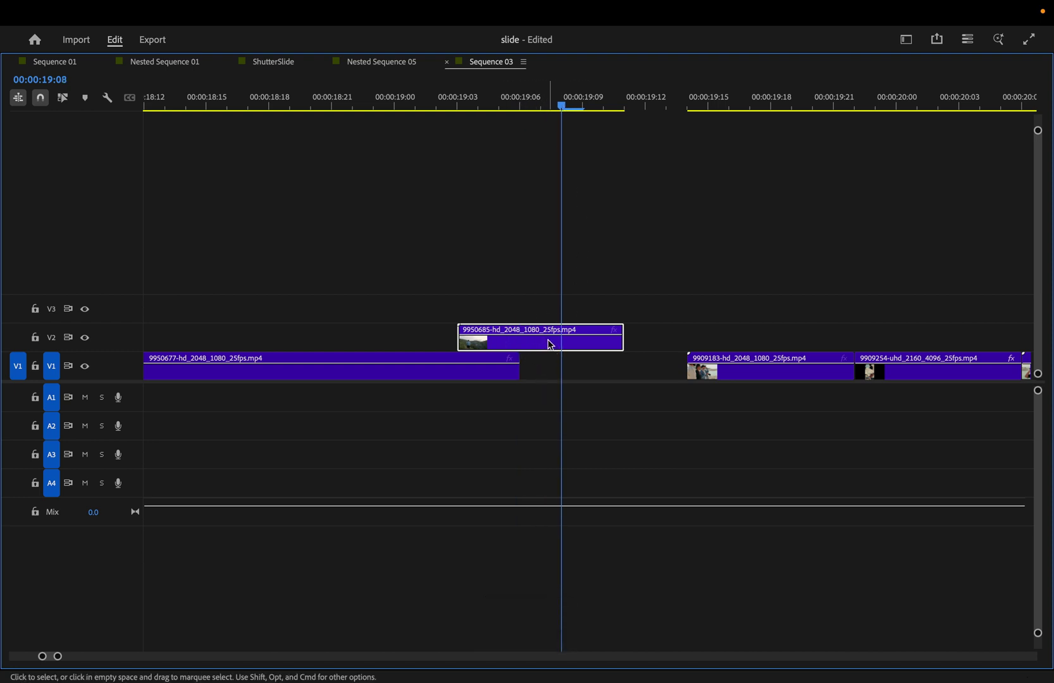
drag(729, 377, 606, 311)
click(627, 109)
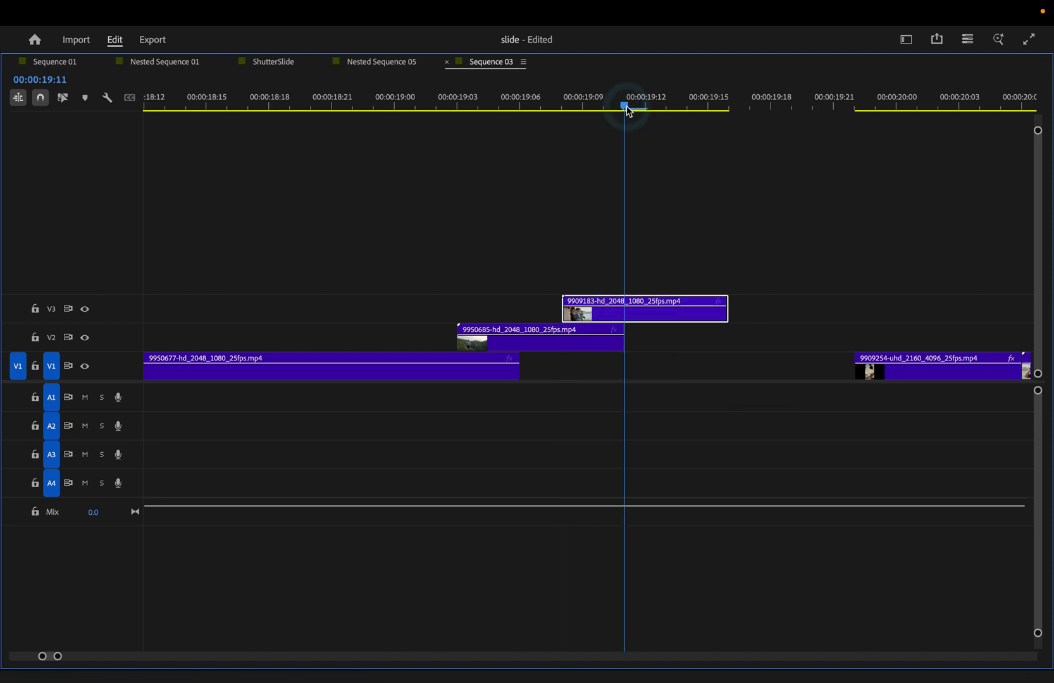
key(Right)
key(Right)
drag(915, 377, 725, 285)
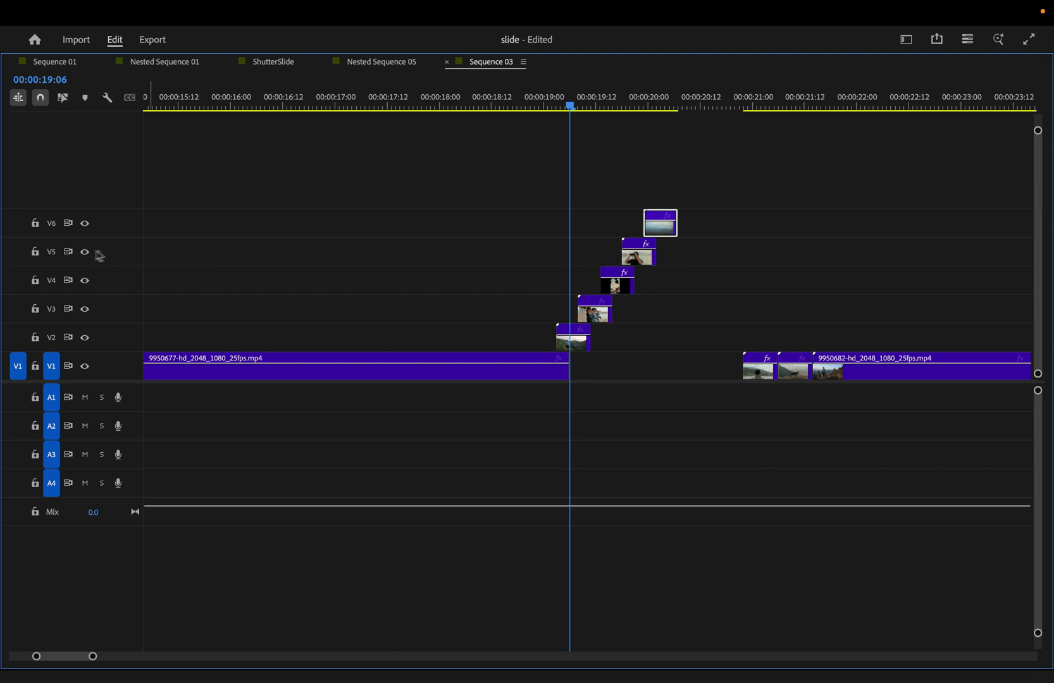
Target tracks V4–V6 and lift the next V1 clip onto new track V7 at its edit point.
click(60, 255)
click(56, 281)
click(53, 229)
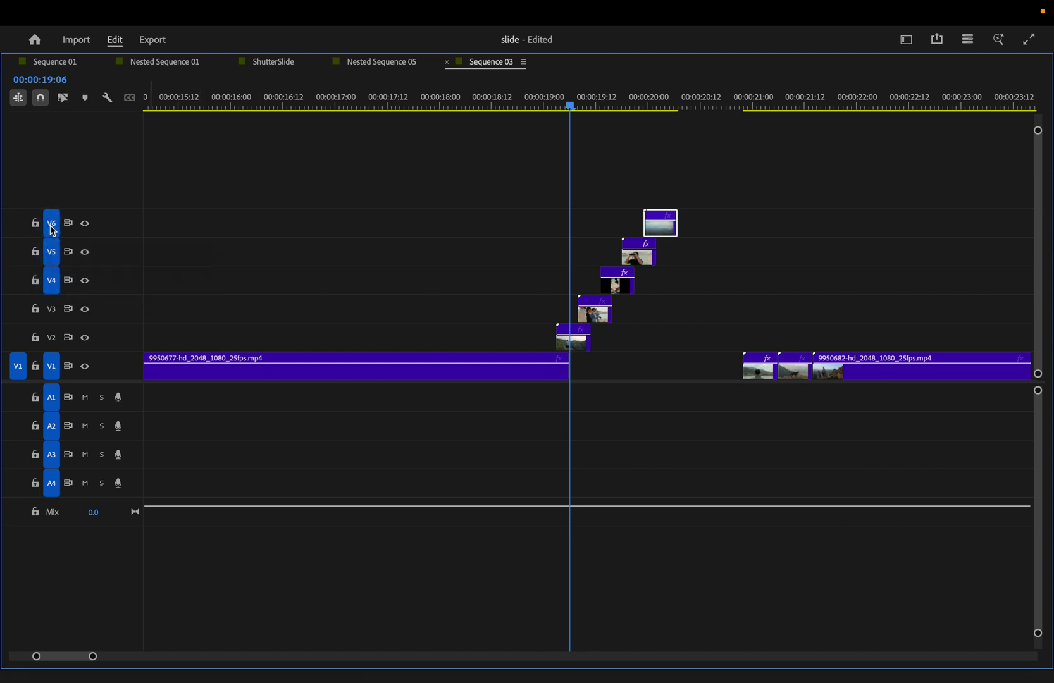
key(Down)
key(Down)
key(Down)
key(Down)
key(Down)
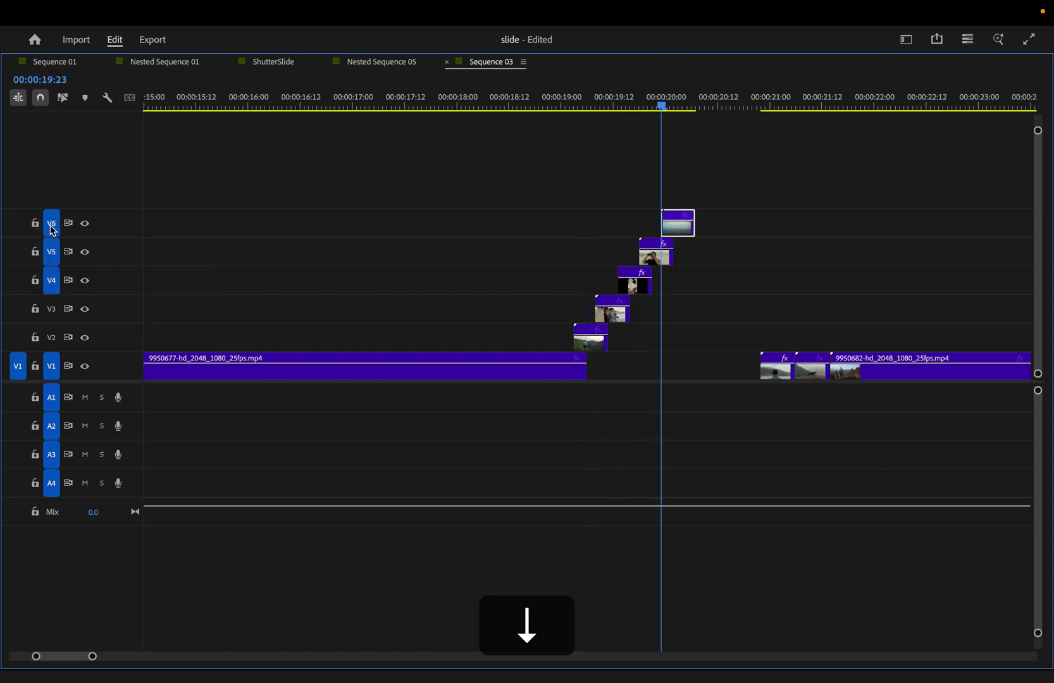
key(Down)
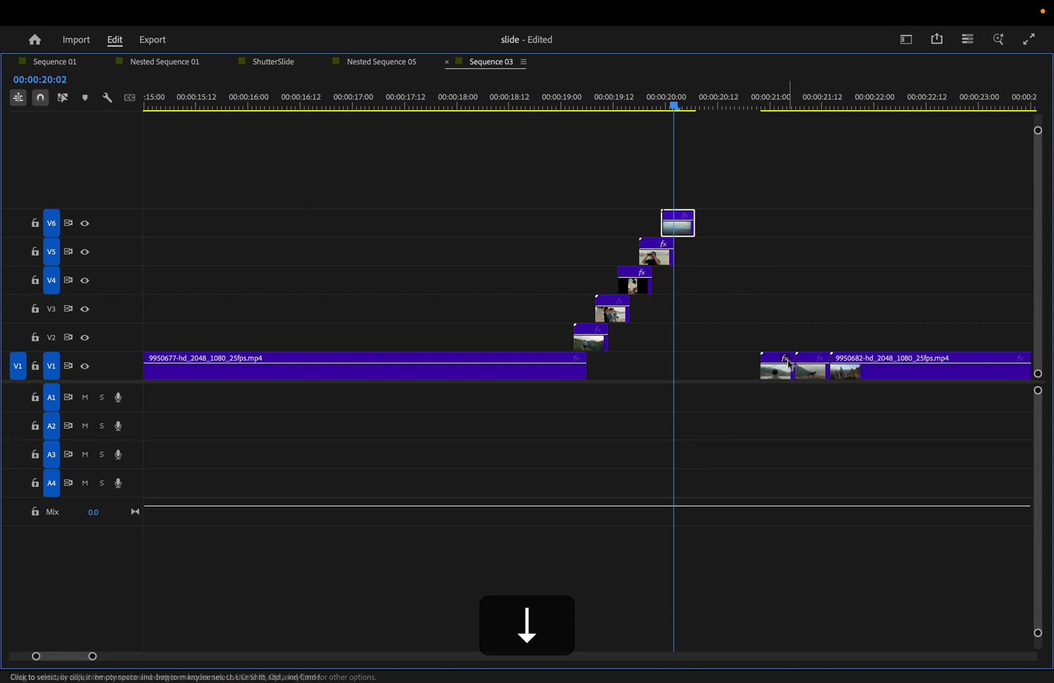
drag(777, 367, 699, 194)
key(Down)
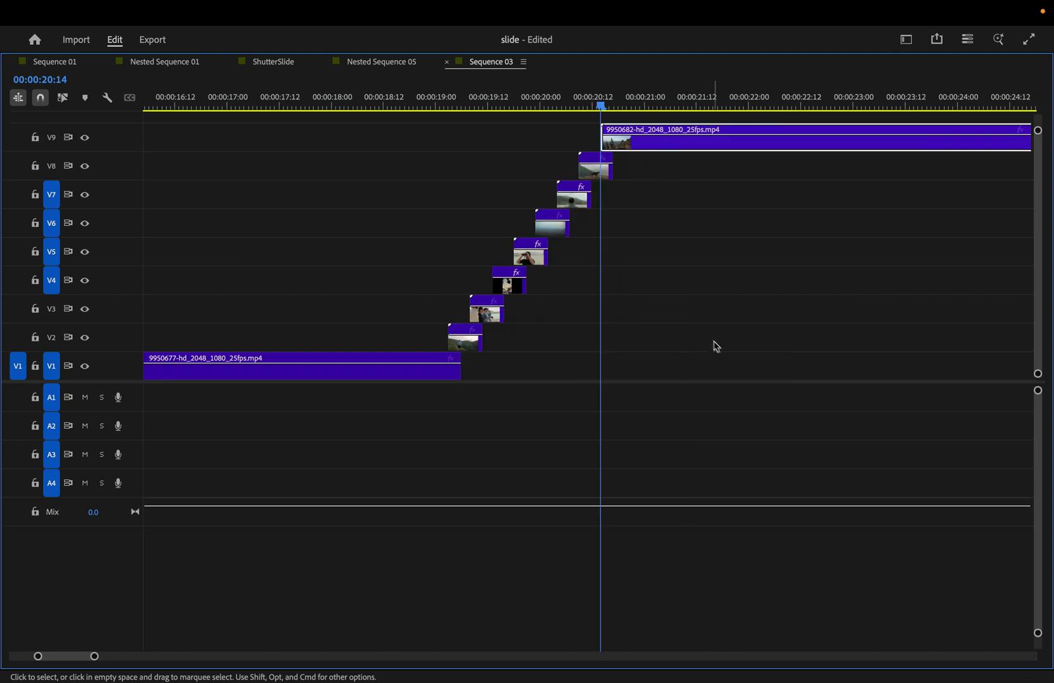
Check the staggered clips by selecting them, then restore the full editing workspace.
click(747, 362)
drag(747, 362, 320, 134)
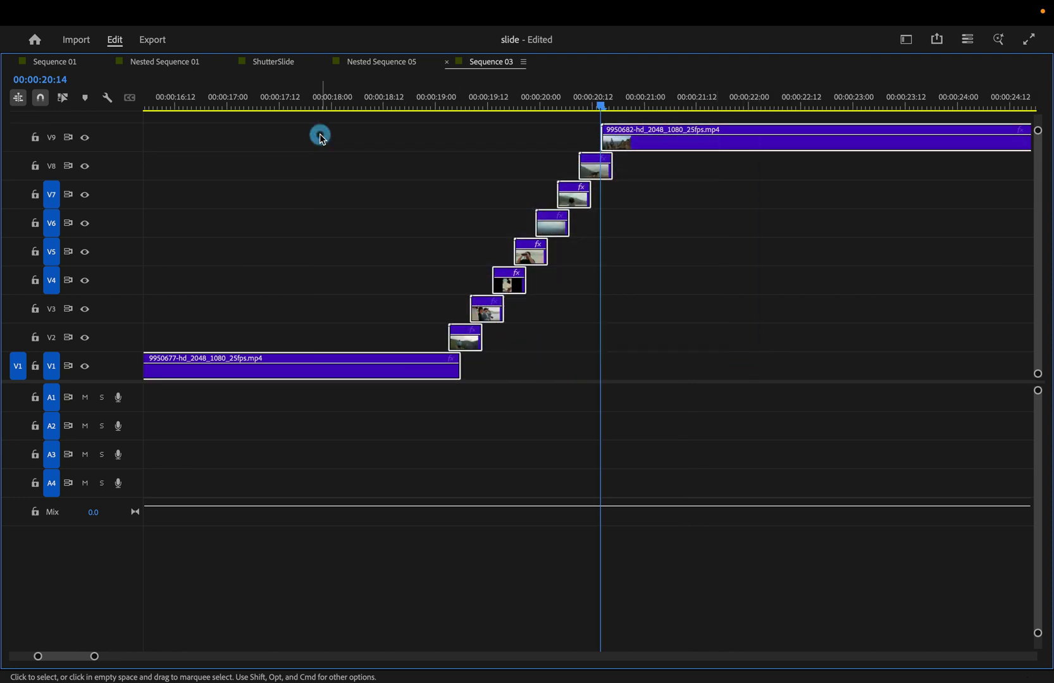
click(642, 312)
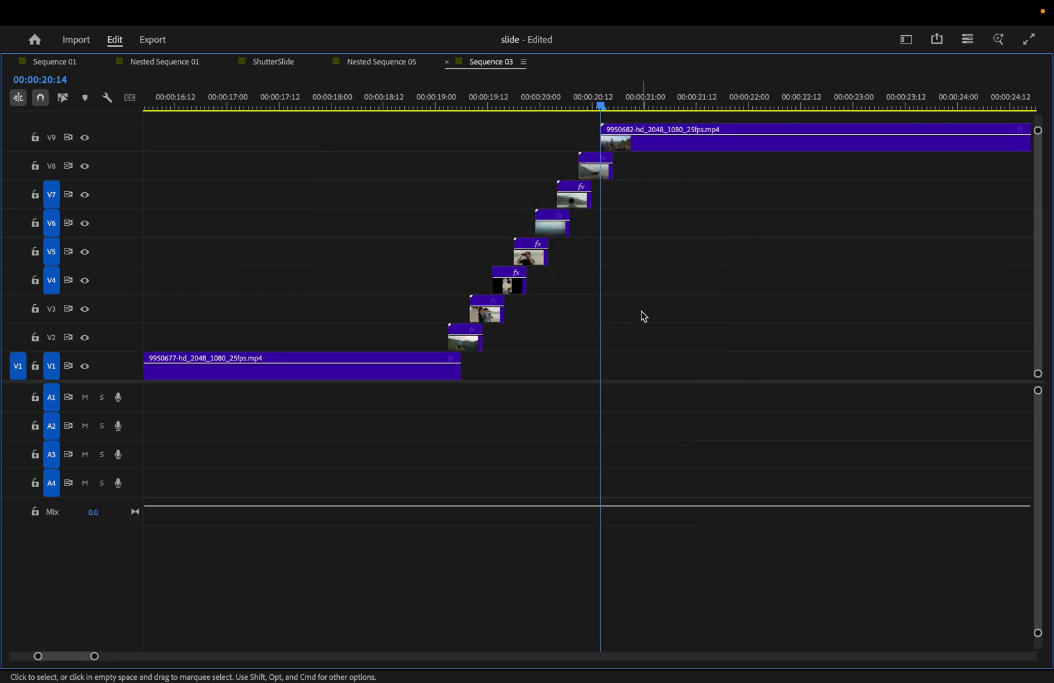
double_click(494, 65)
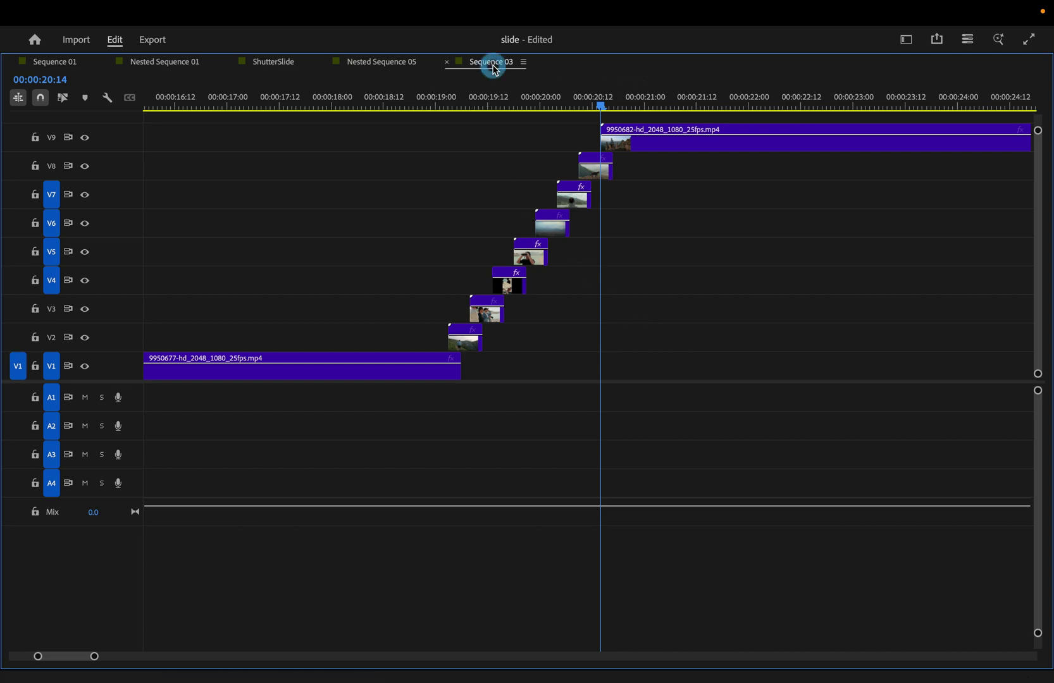
scroll(613, 485, right, 5)
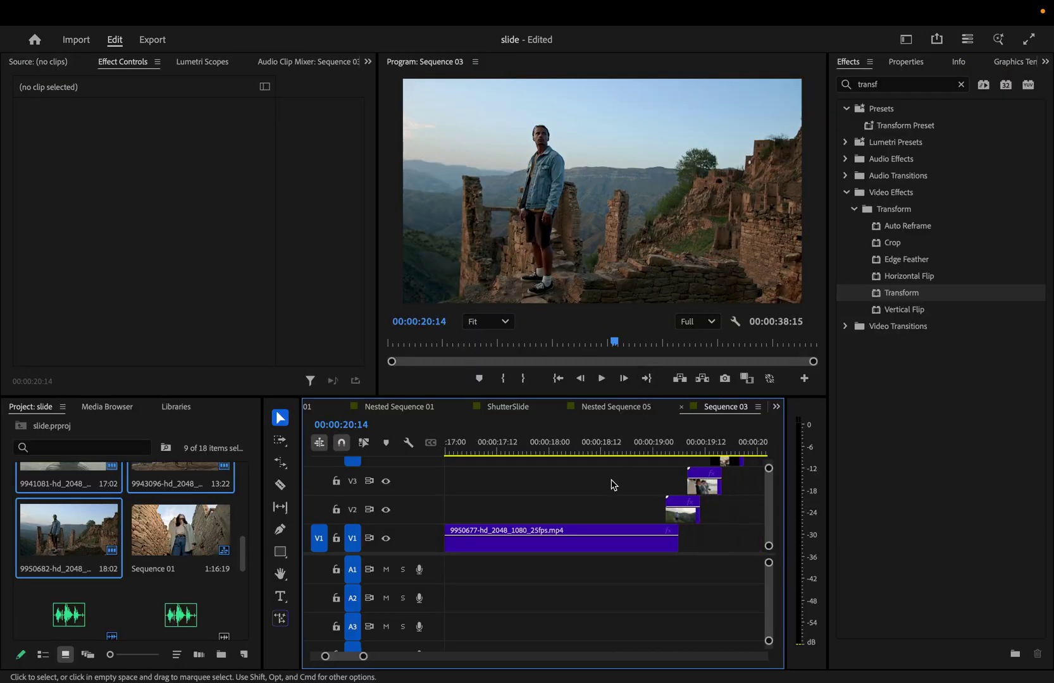
scroll(612, 486, up, 1)
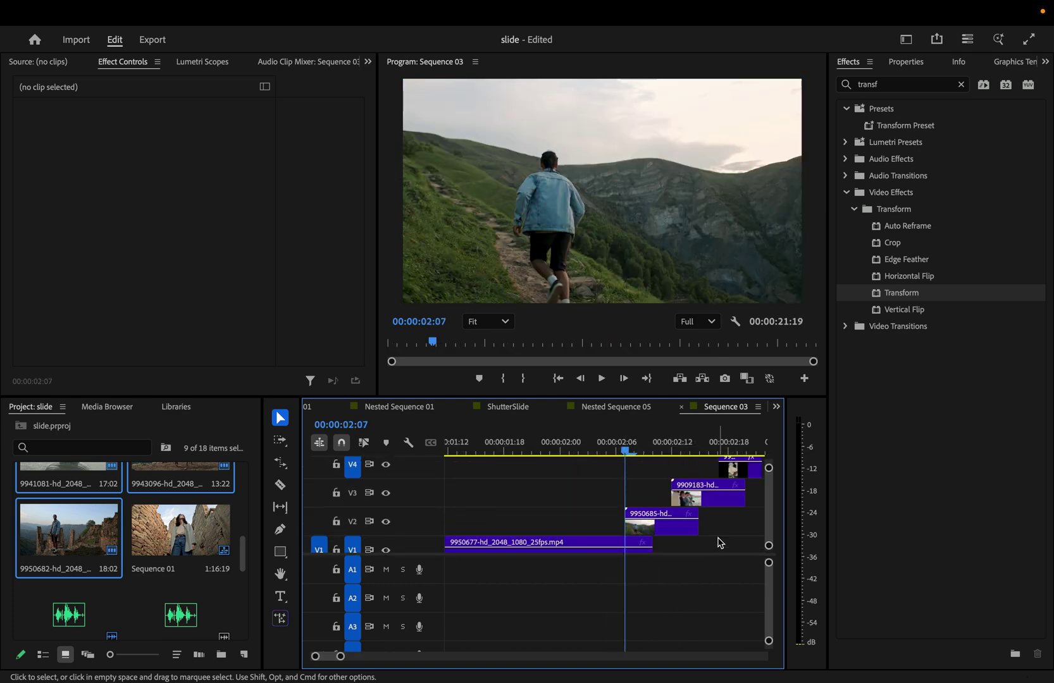
Apply Transform to the 9950685 clip on V2 and set its Shutter Angle to 111.
click(678, 536)
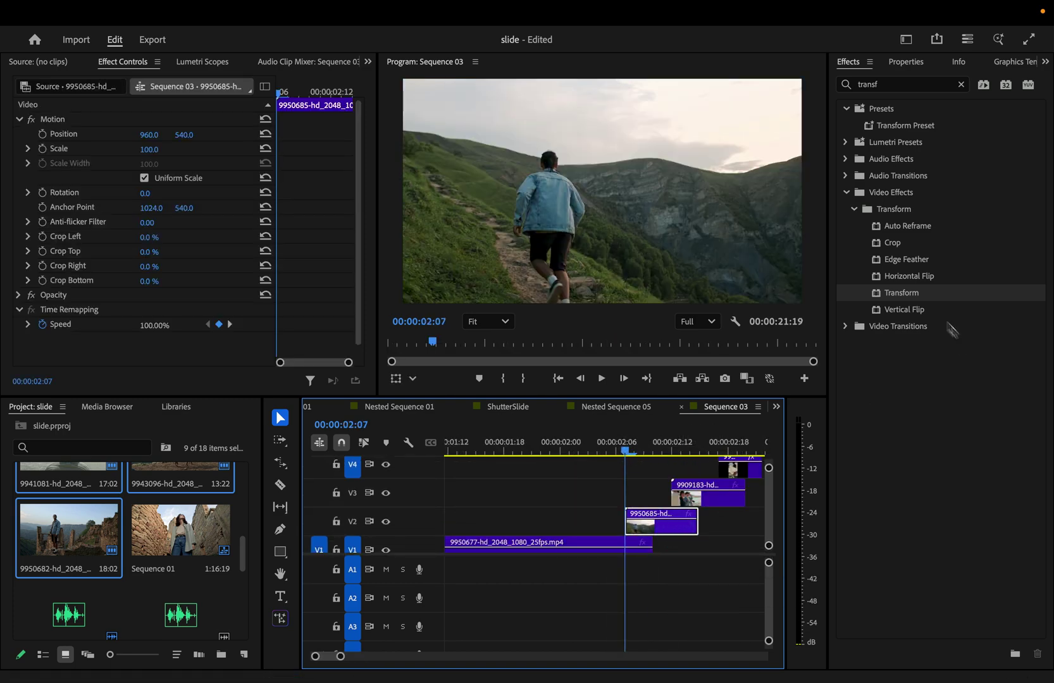
drag(919, 298, 644, 534)
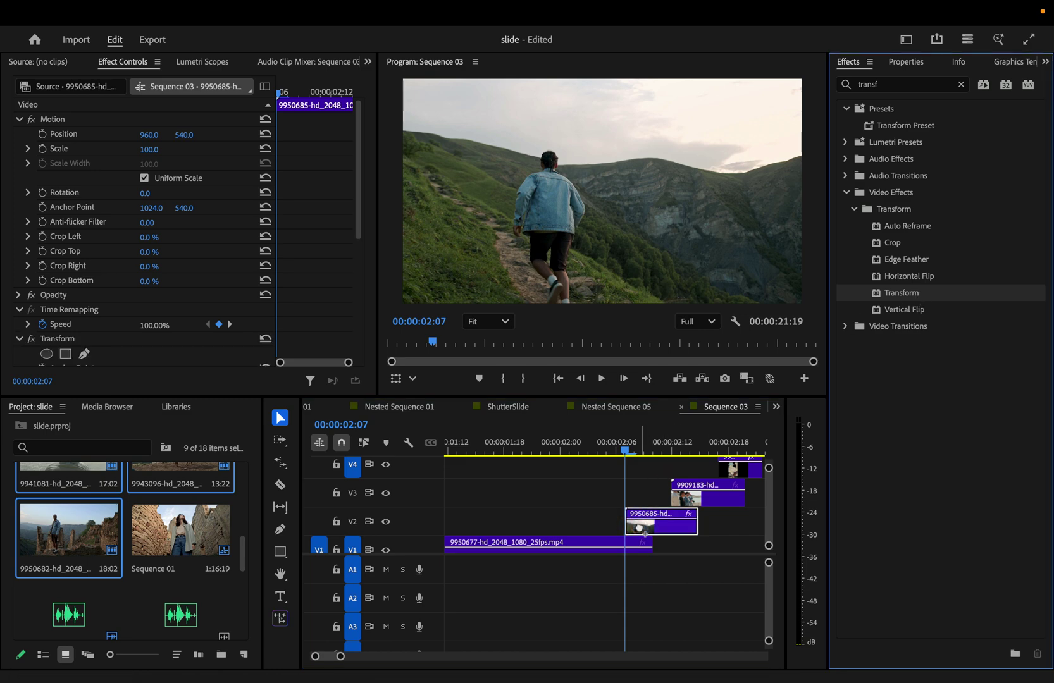
scroll(203, 264, down, 7)
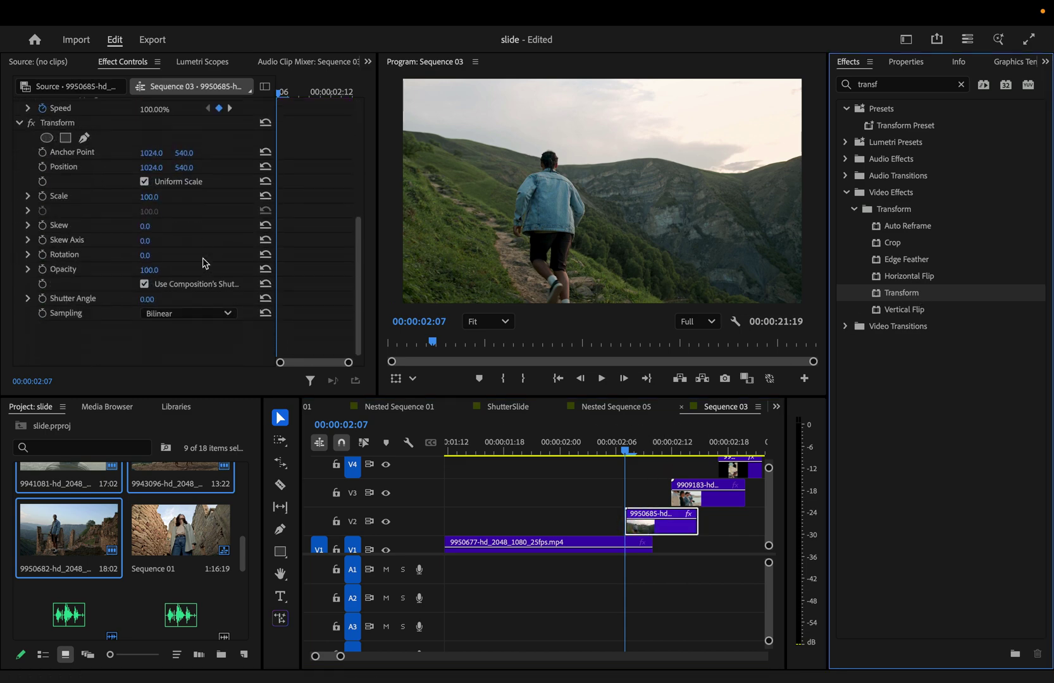
drag(146, 299, 157, 299)
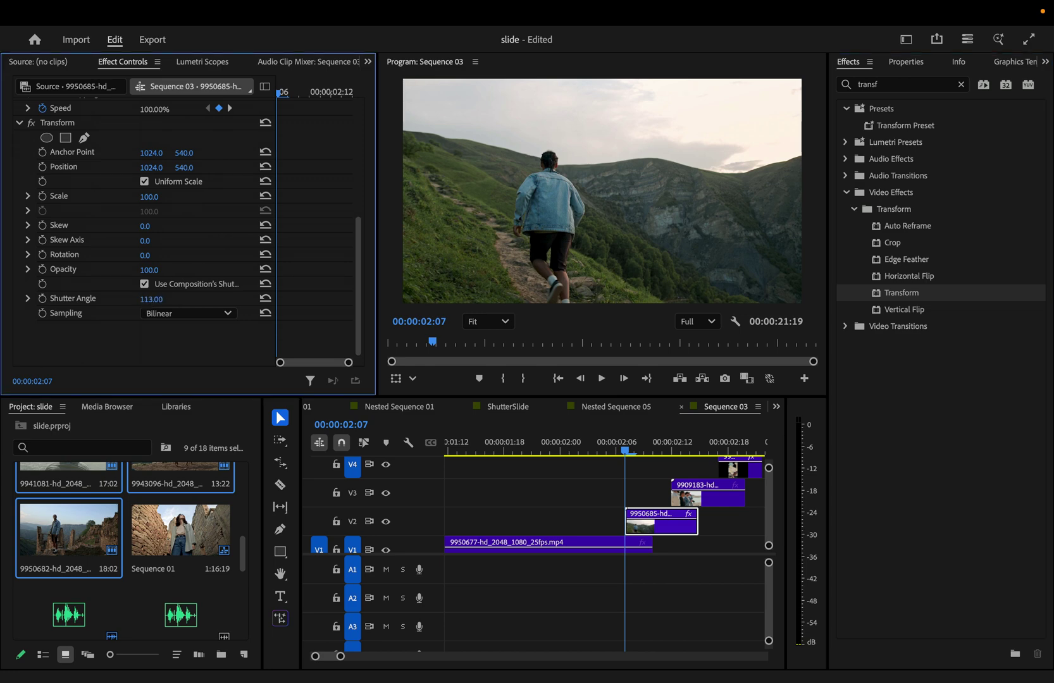
scroll(195, 231, up, 1)
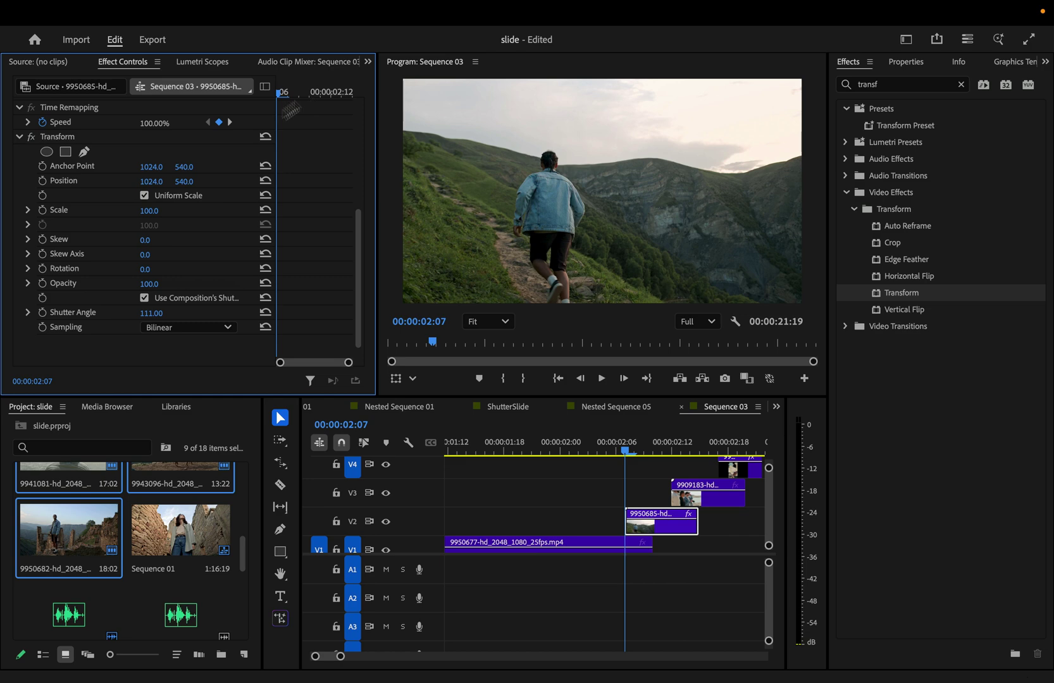
Keyframe Transform Position from 1024, -649 off-frame to centred 1024, 540 at 00:00:02:10.
click(43, 182)
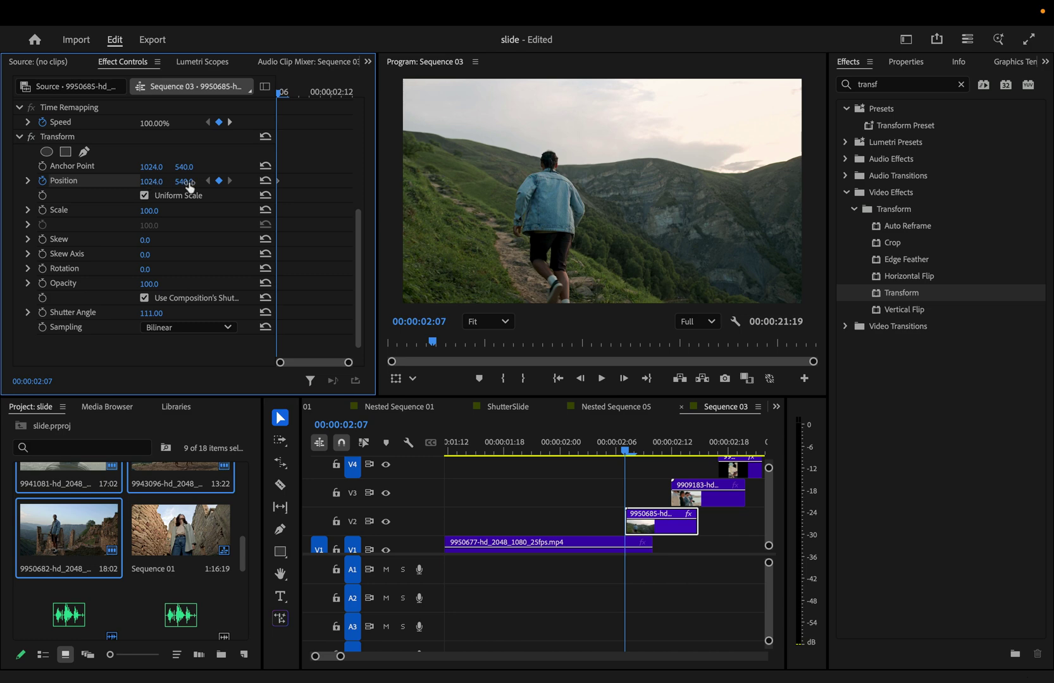
drag(185, 182, 215, 182)
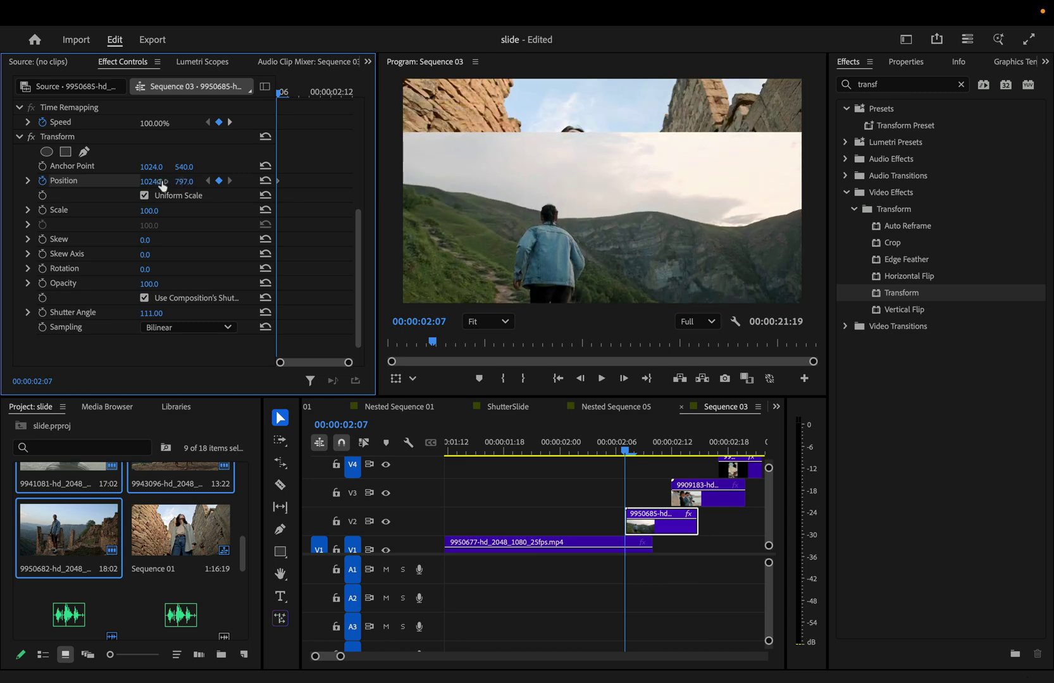
drag(152, 182, 250, 175)
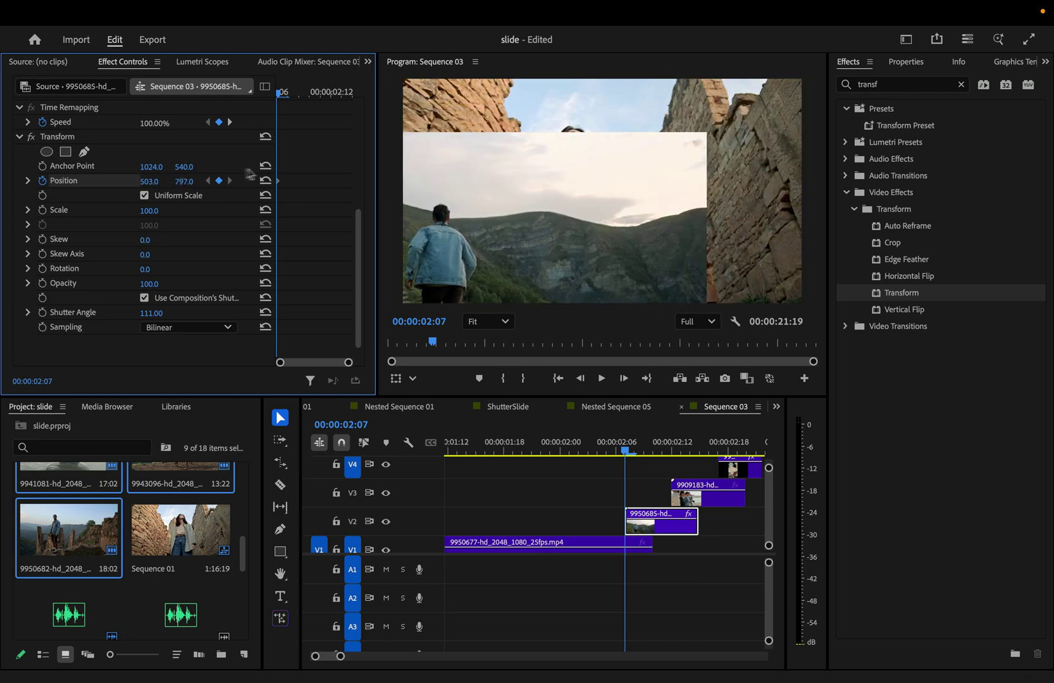
click(265, 183)
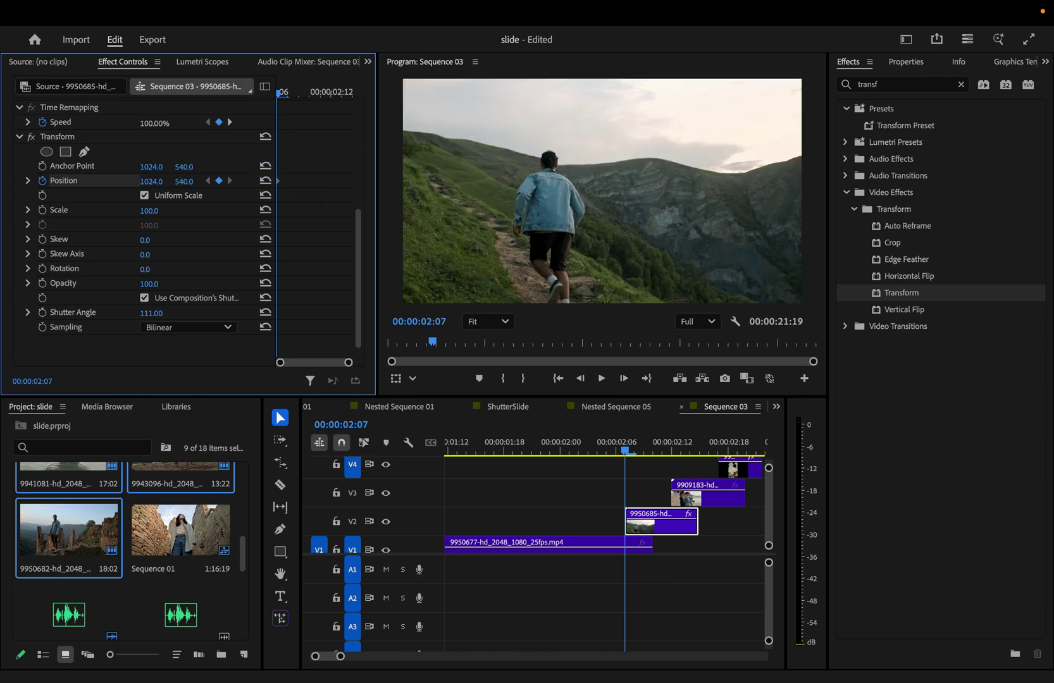
drag(184, 182, 215, 181)
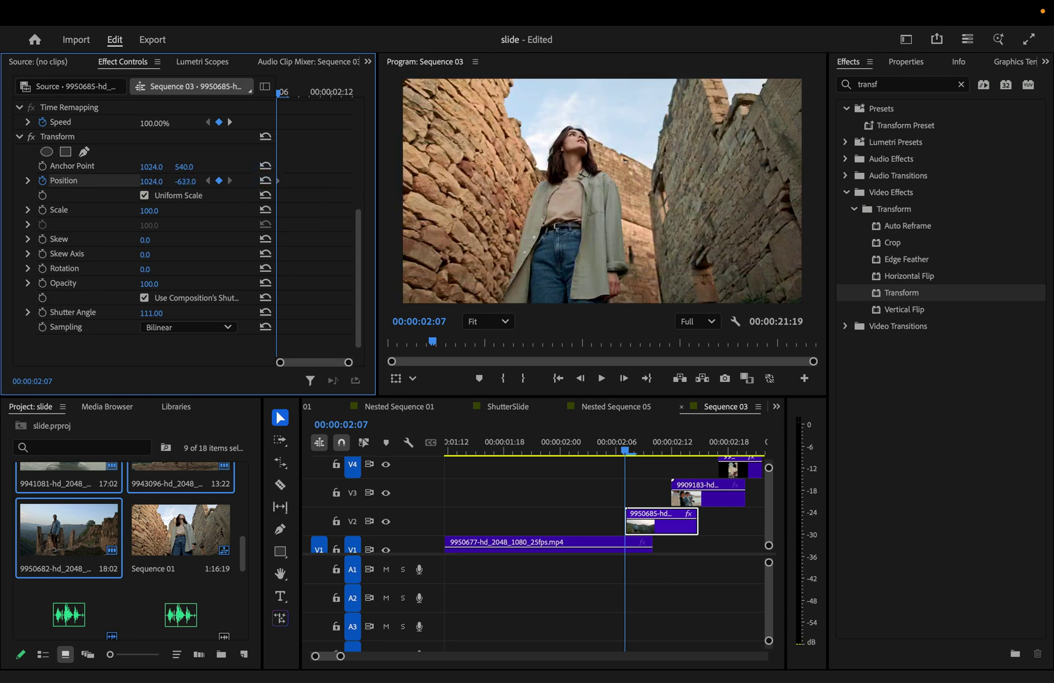
click(288, 93)
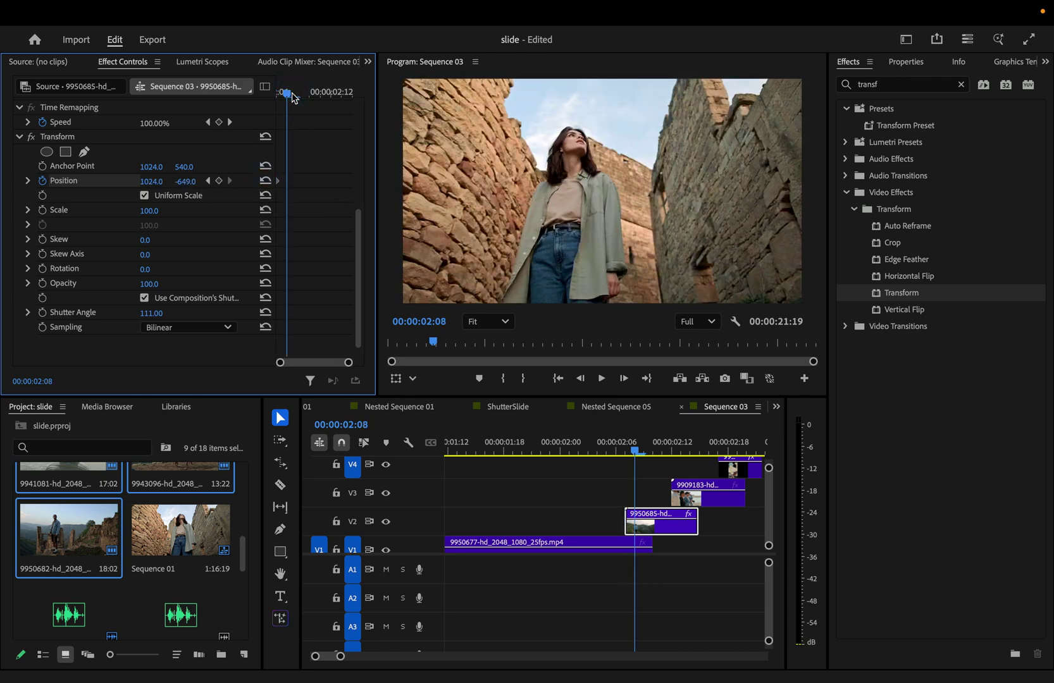
drag(292, 97, 312, 94)
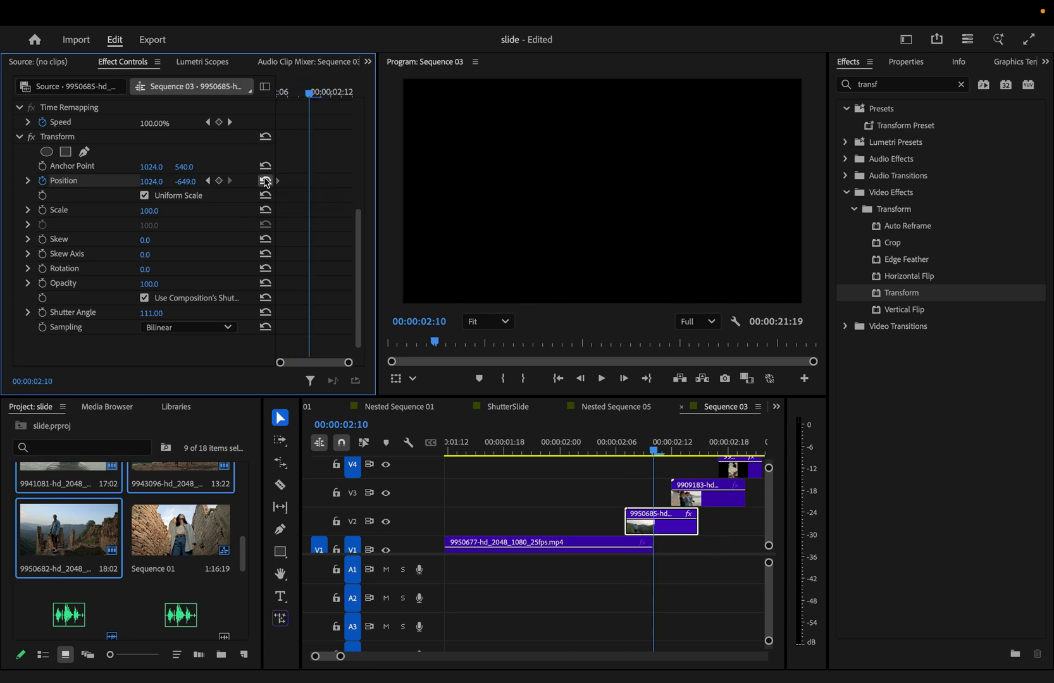
click(265, 181)
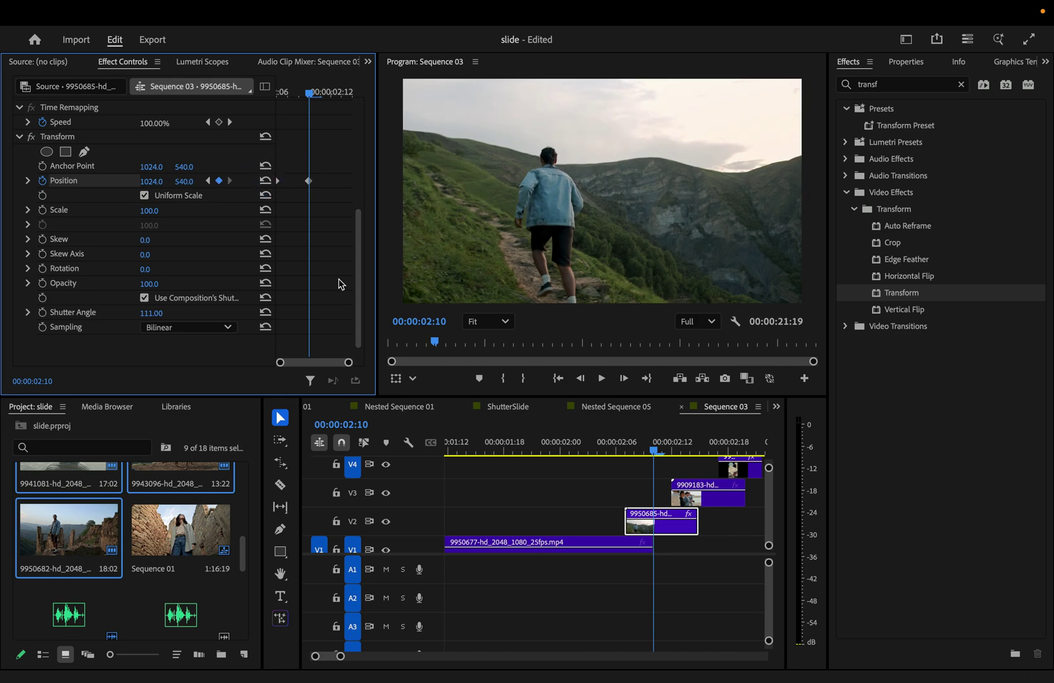
Give the Position keyframes Ease Out and Ease In interpolation, then preview frames around 02:10.
right_click(279, 187)
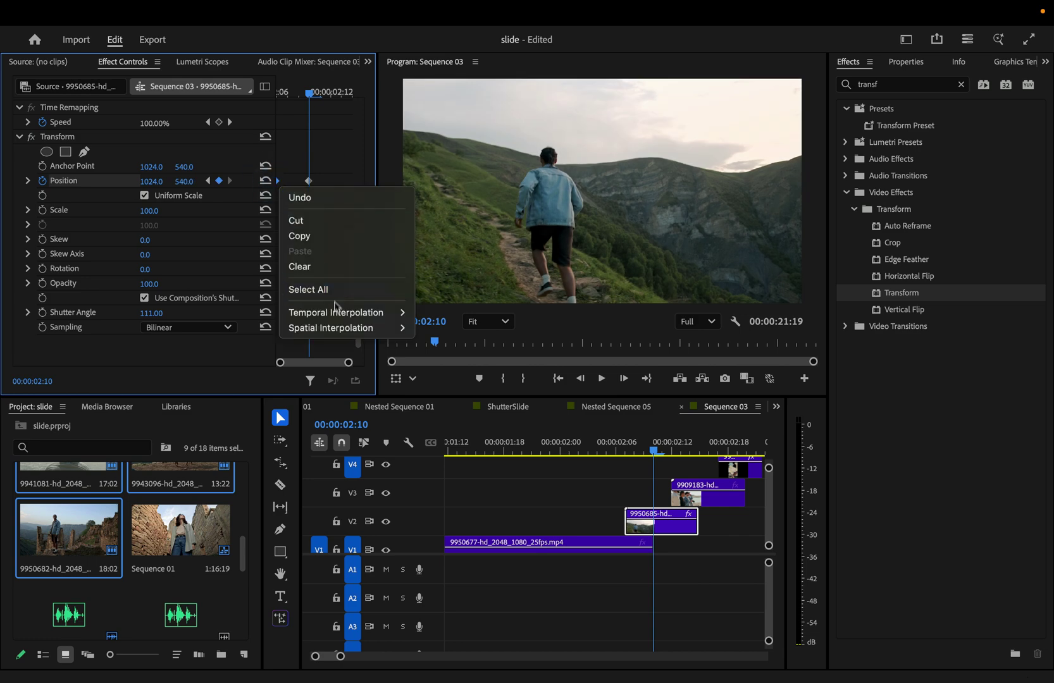
mouse_move(344, 337)
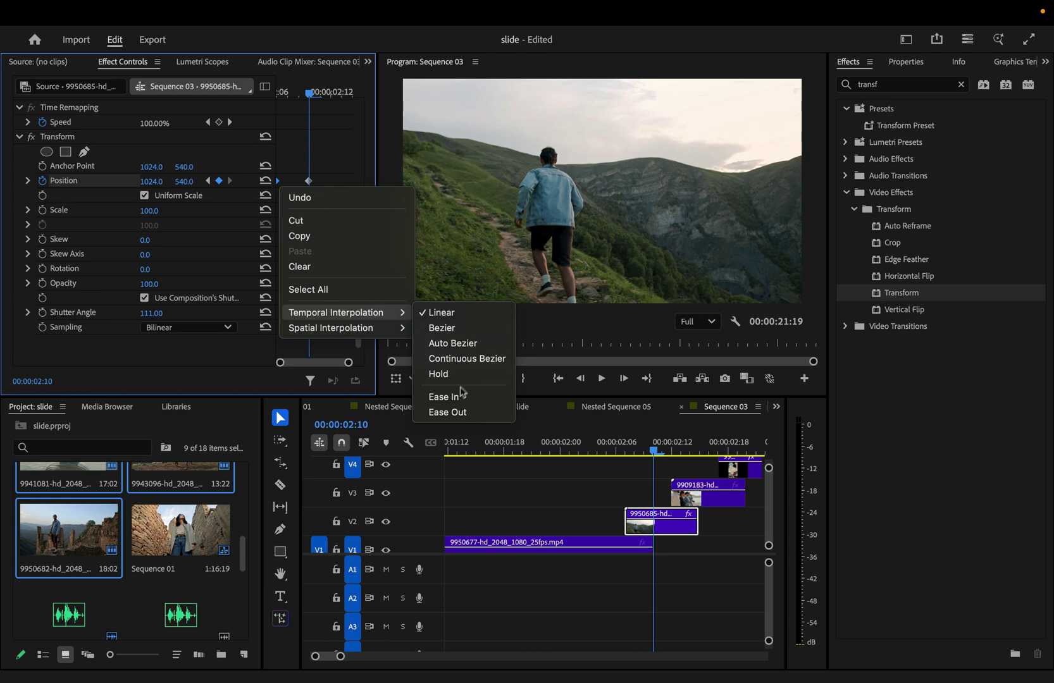
click(446, 412)
right_click(309, 184)
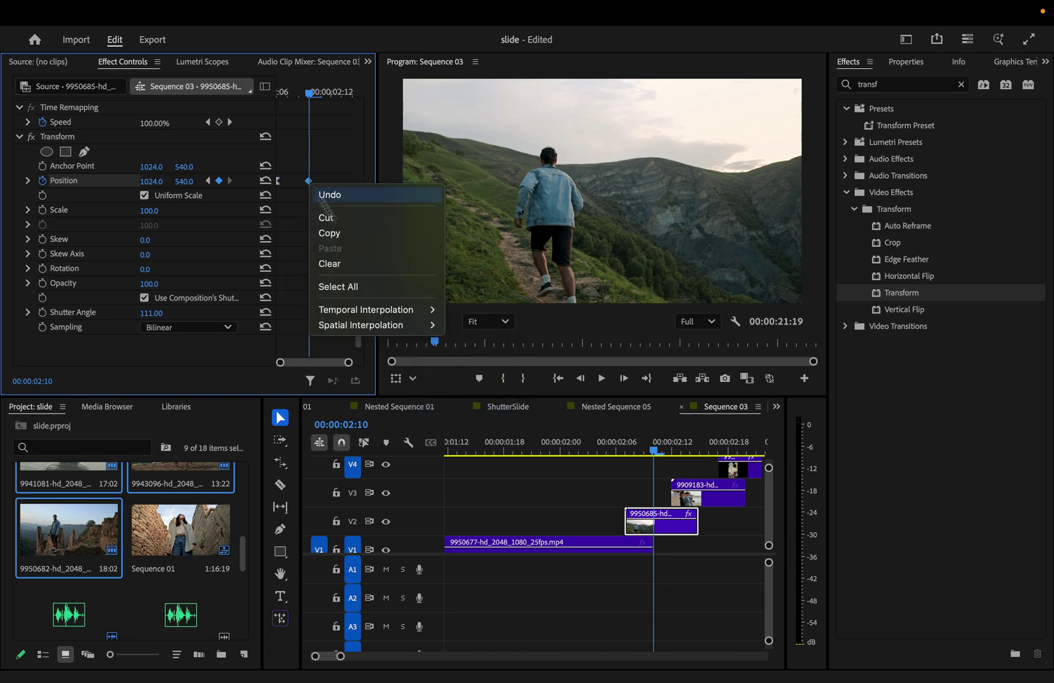
mouse_move(405, 309)
click(503, 405)
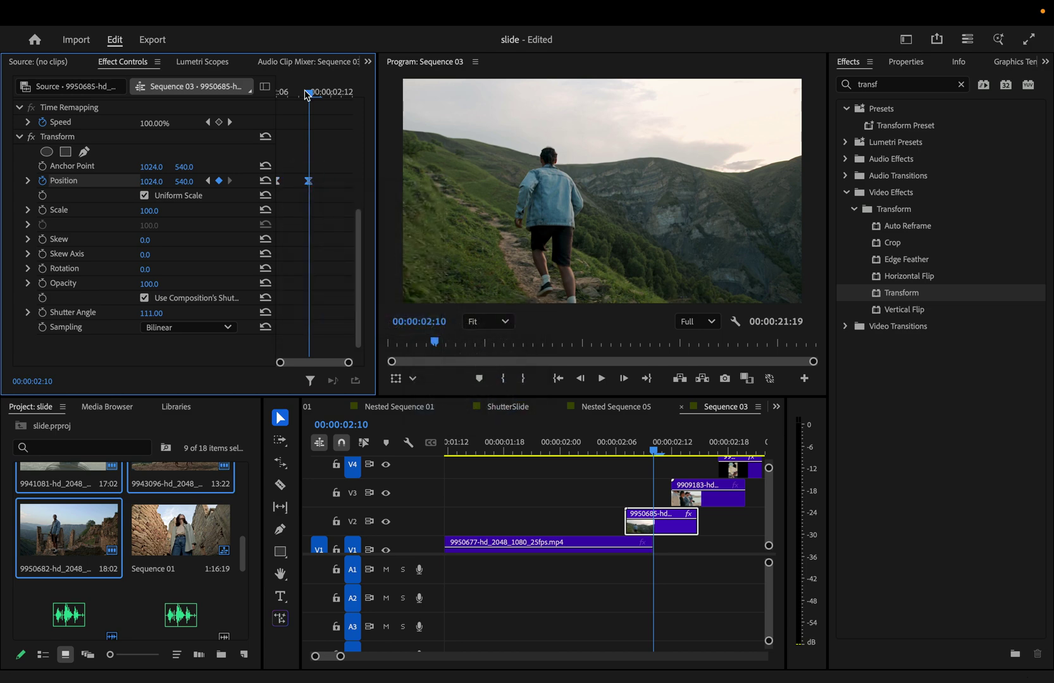
click(601, 442)
key(Right)
key(Right)
key(Right)
key(Right)
key(Right)
key(Right)
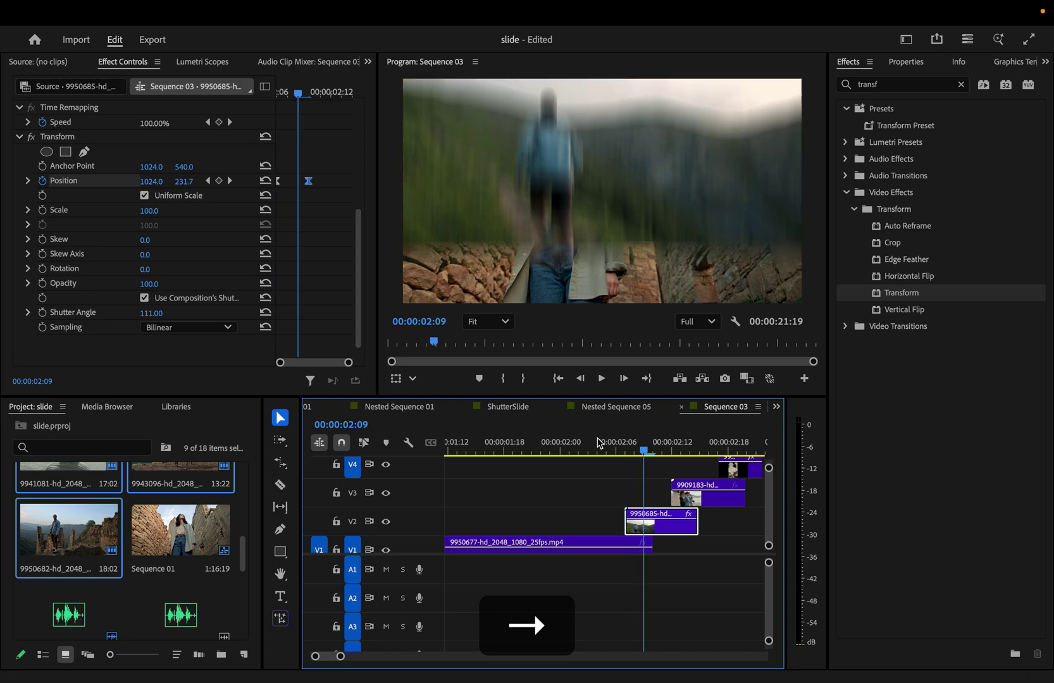
key(Left)
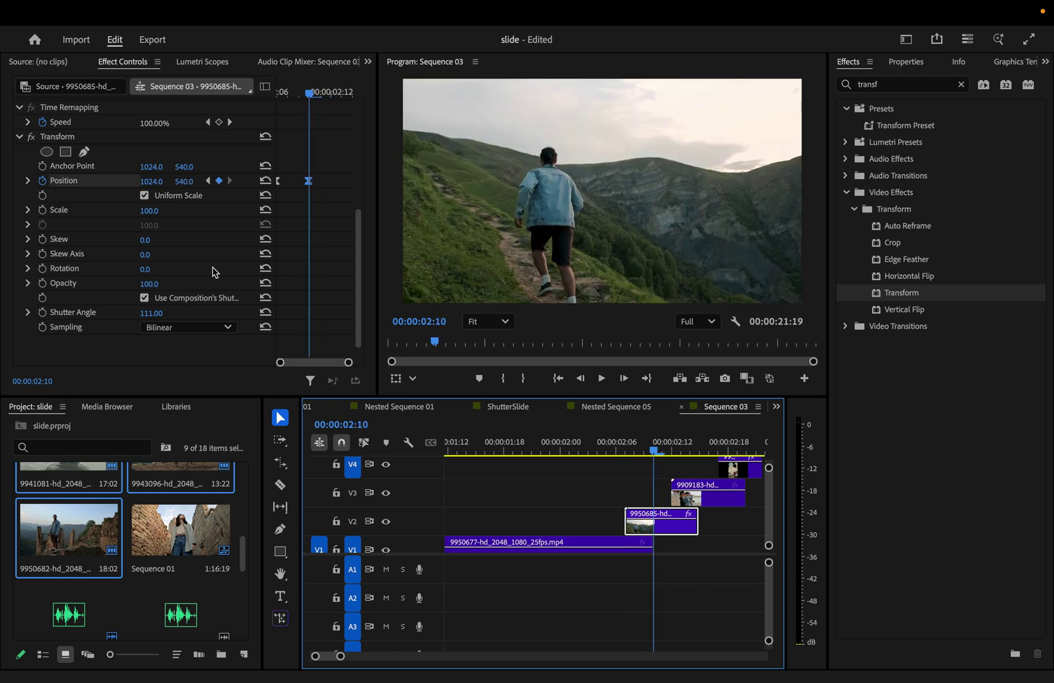
Copy the keyframed Transform effect from the V2 clip and paste it onto the V3–V9 clips.
click(72, 142)
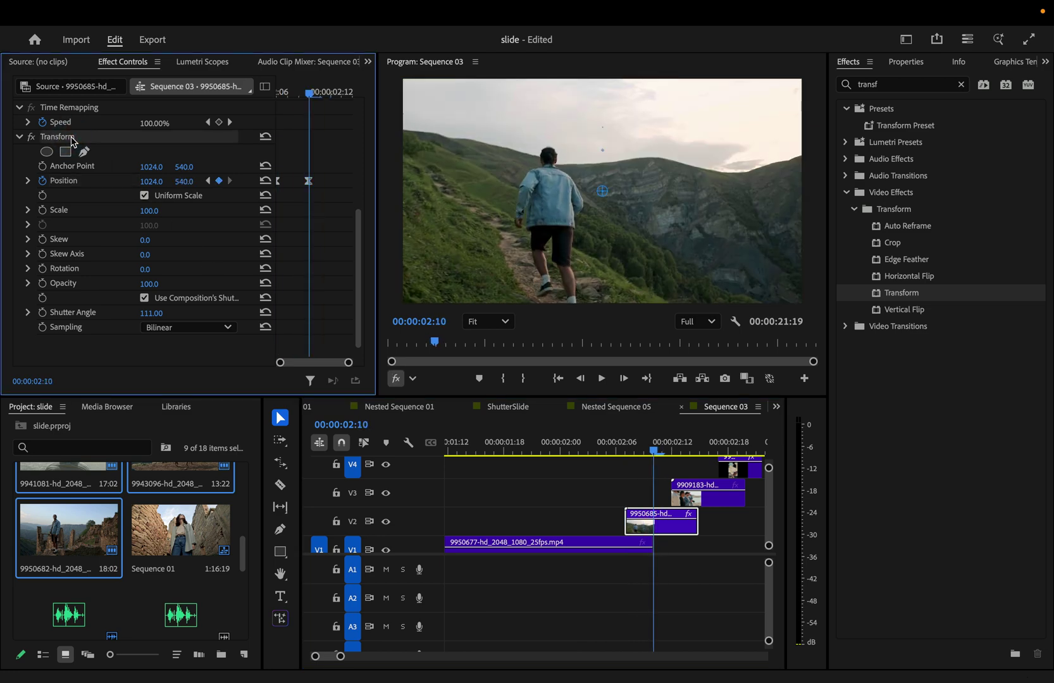
key(super+c)
scroll(600, 511, right, 5)
scroll(600, 511, up, 2)
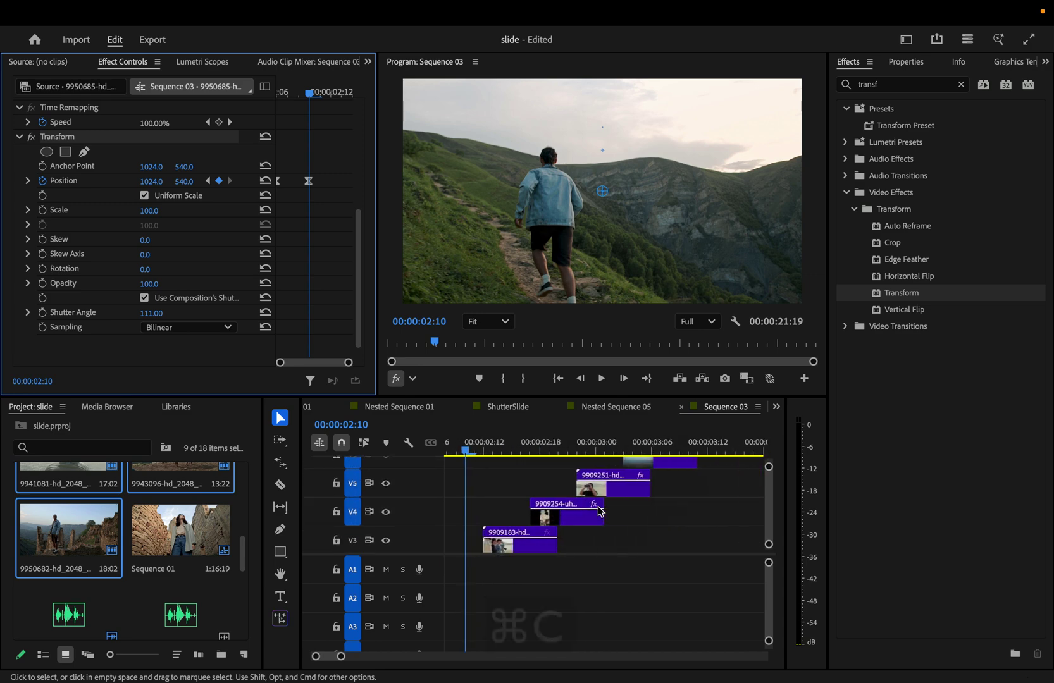
key(grave)
drag(522, 321, 174, 148)
key(super)
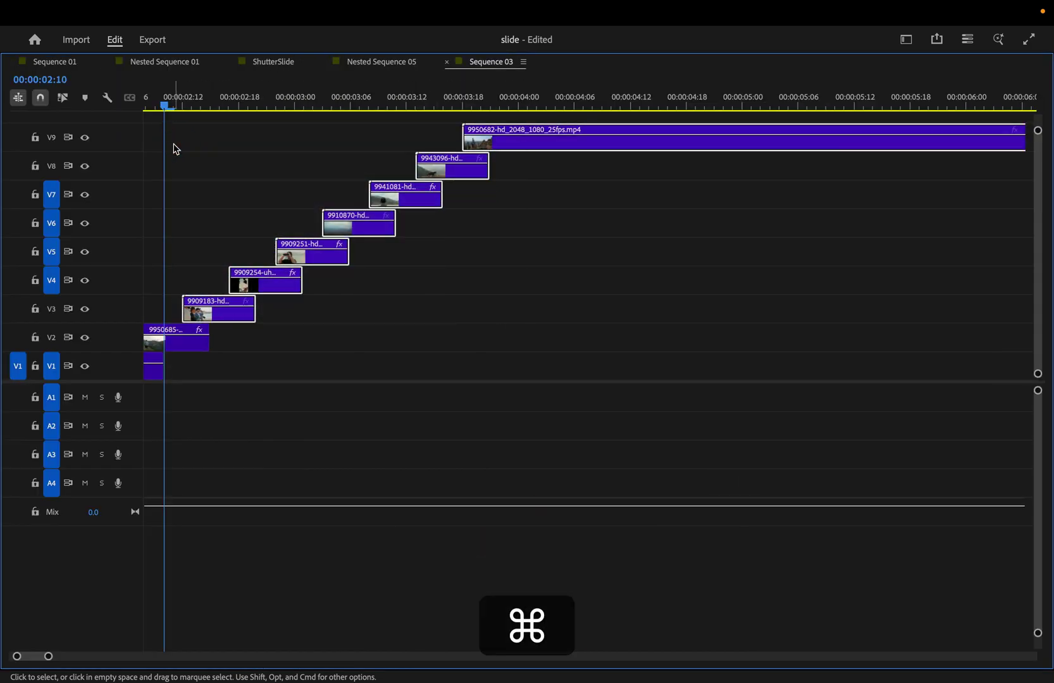
key(super+v)
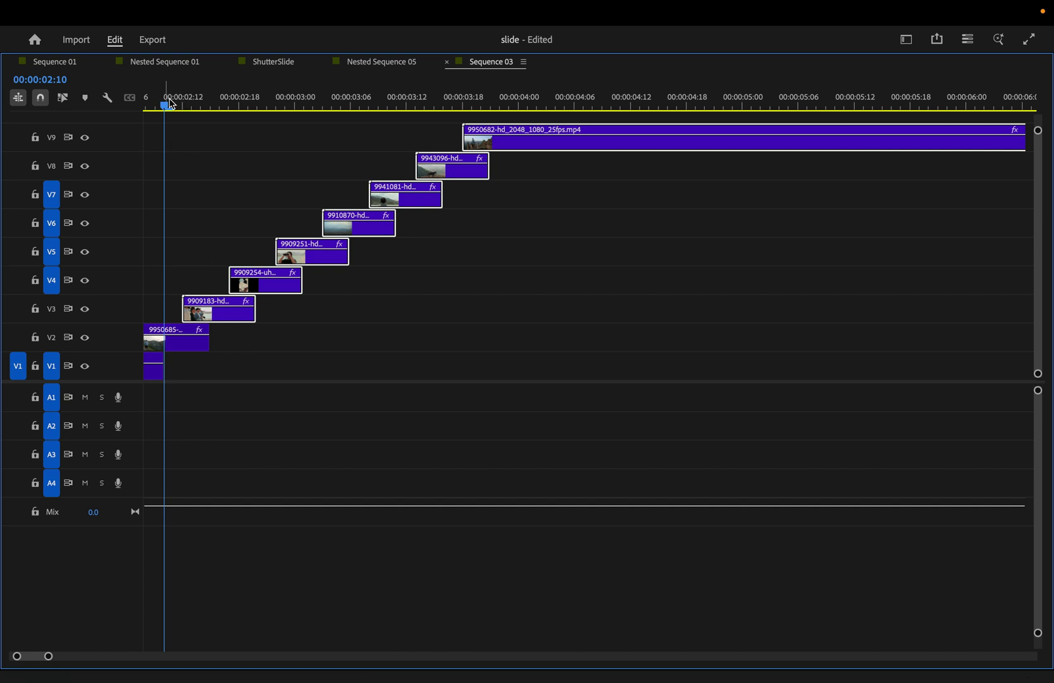
Restore the workspace, play back, and verify the V5 clip's Transform Position keyframes.
double_click(493, 62)
key(space)
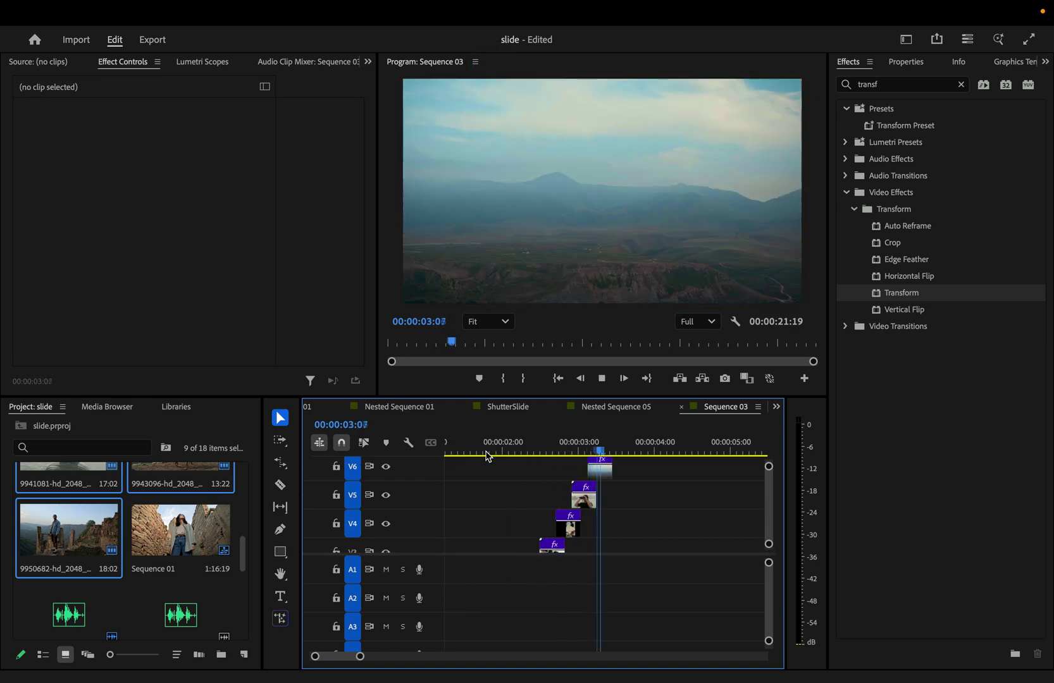
key(space)
click(586, 504)
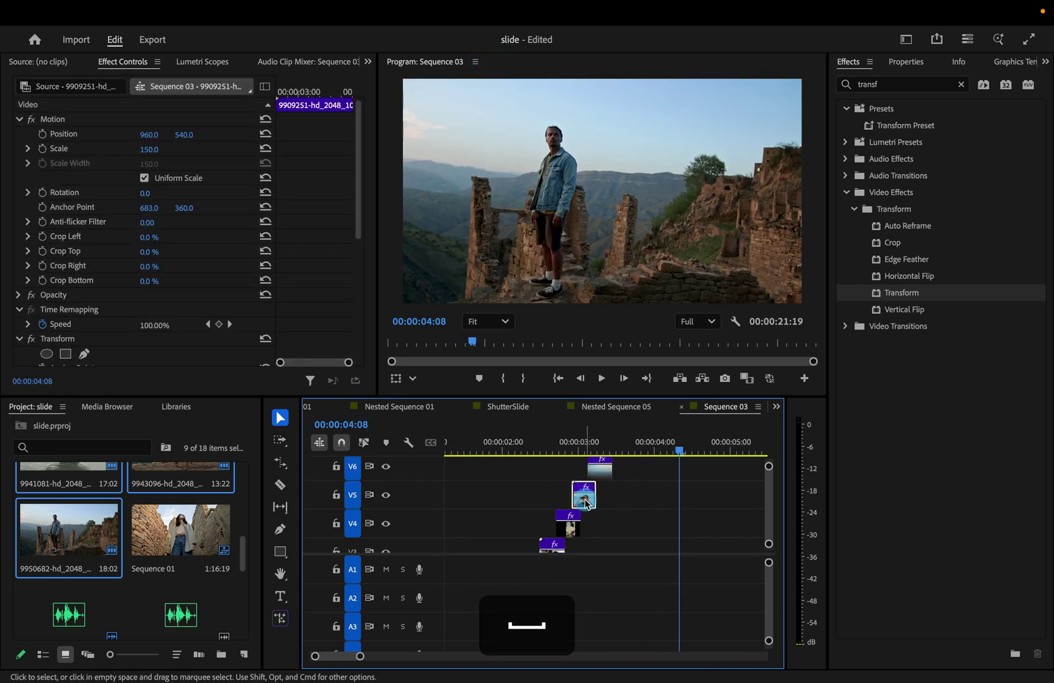
scroll(222, 281, down, 5)
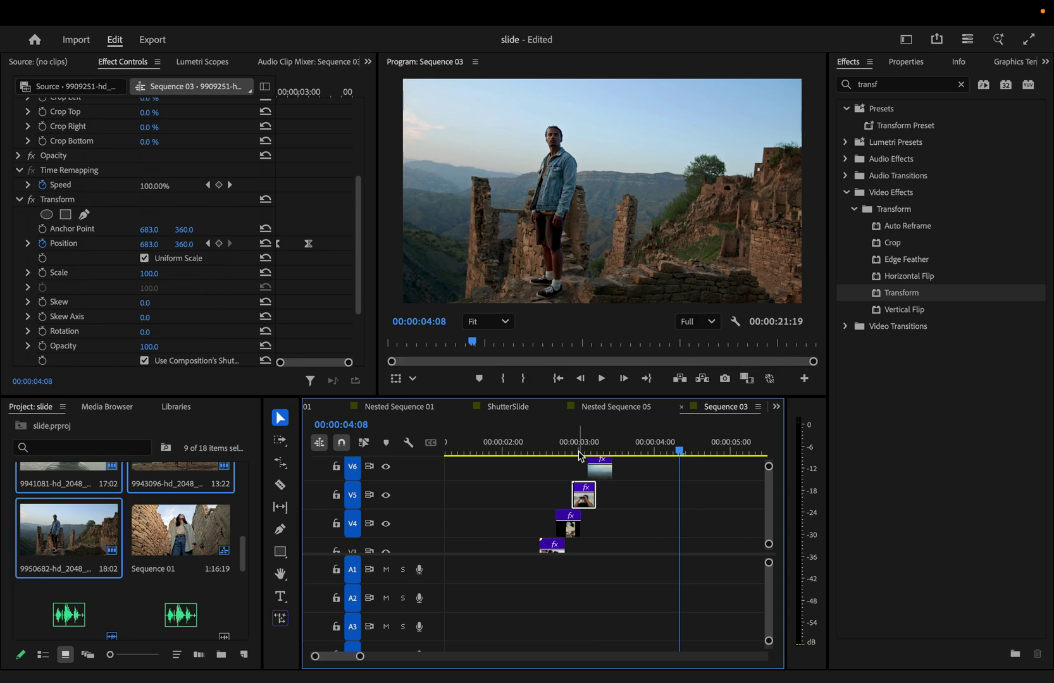
Nest the V2–V8 clips as Nested Sequence 07 and move the 9950682 clip down to V3.
double_click(723, 407)
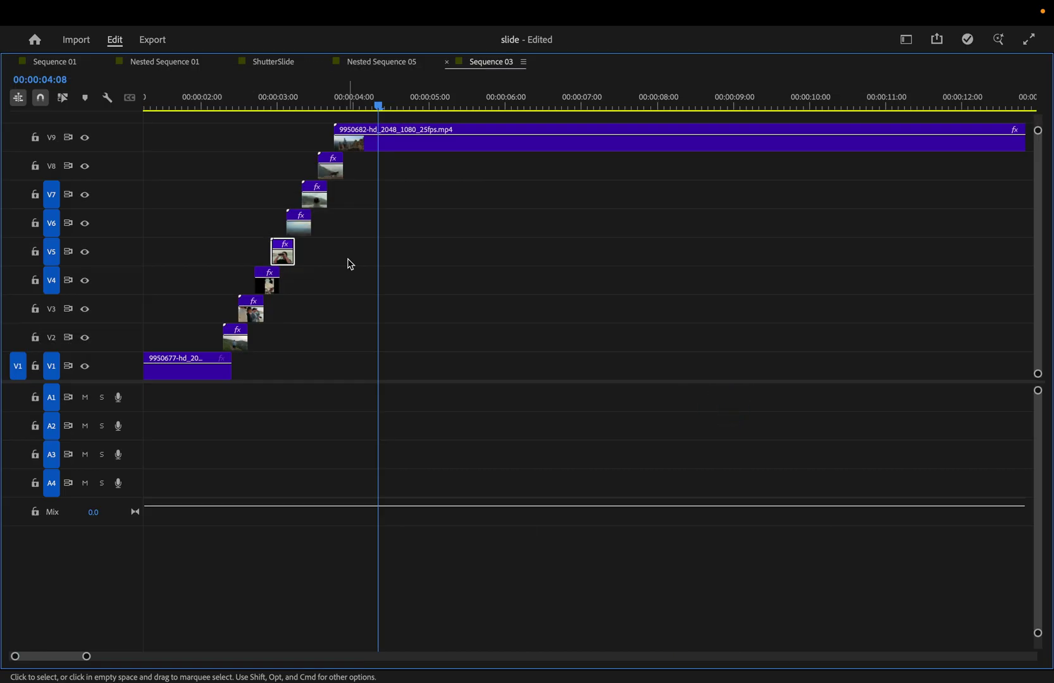
drag(424, 348, 146, 158)
right_click(336, 179)
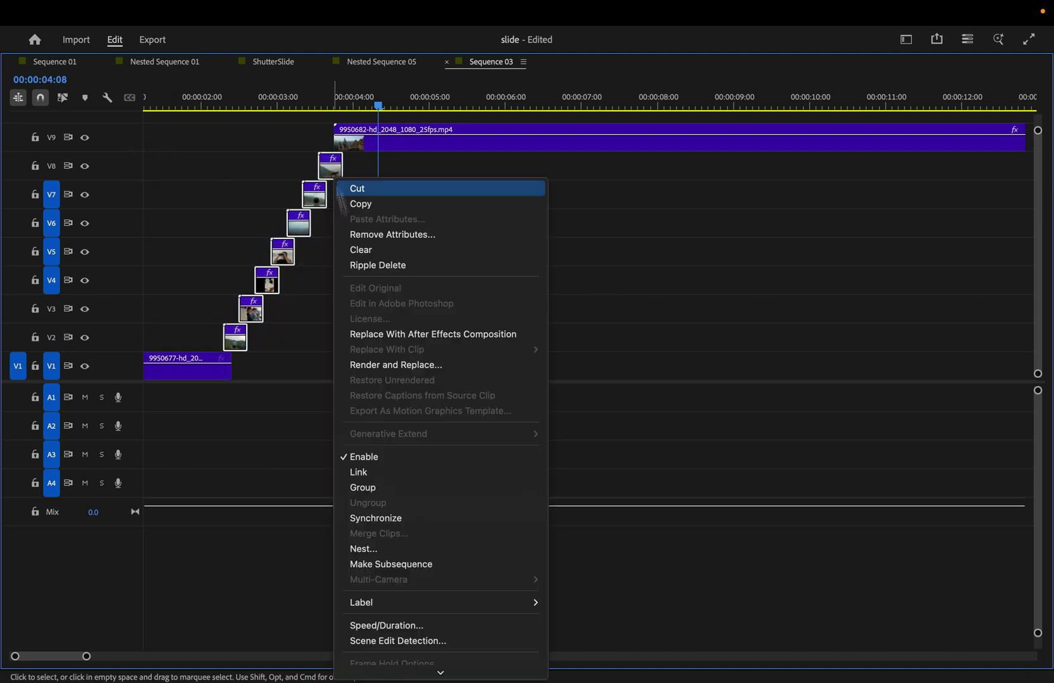
click(433, 549)
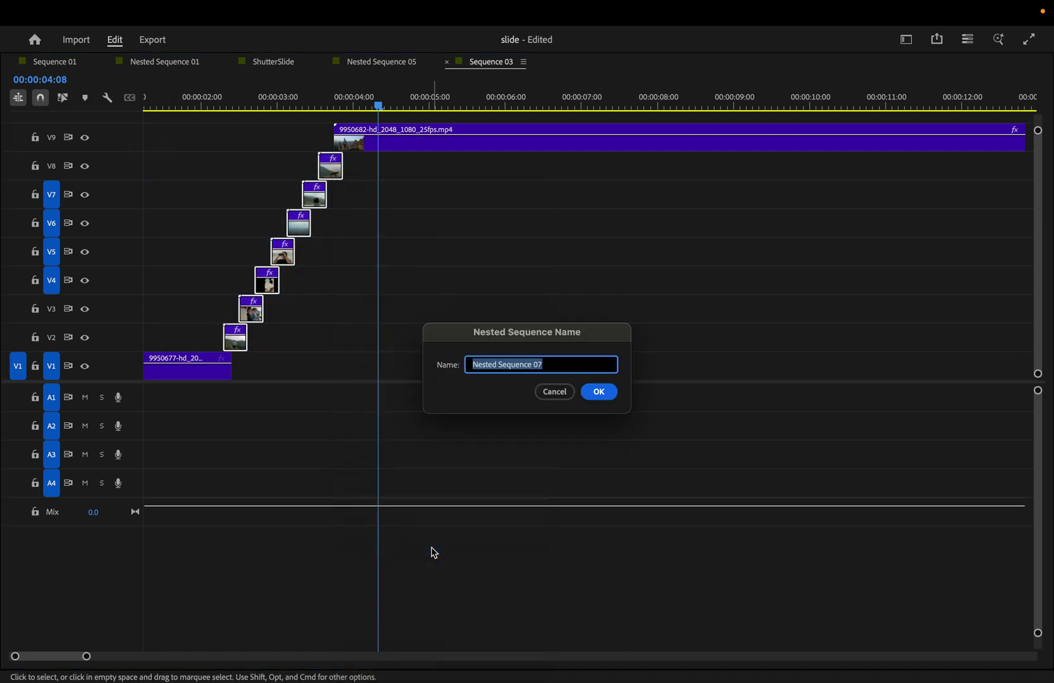
key(Return)
drag(375, 143, 375, 308)
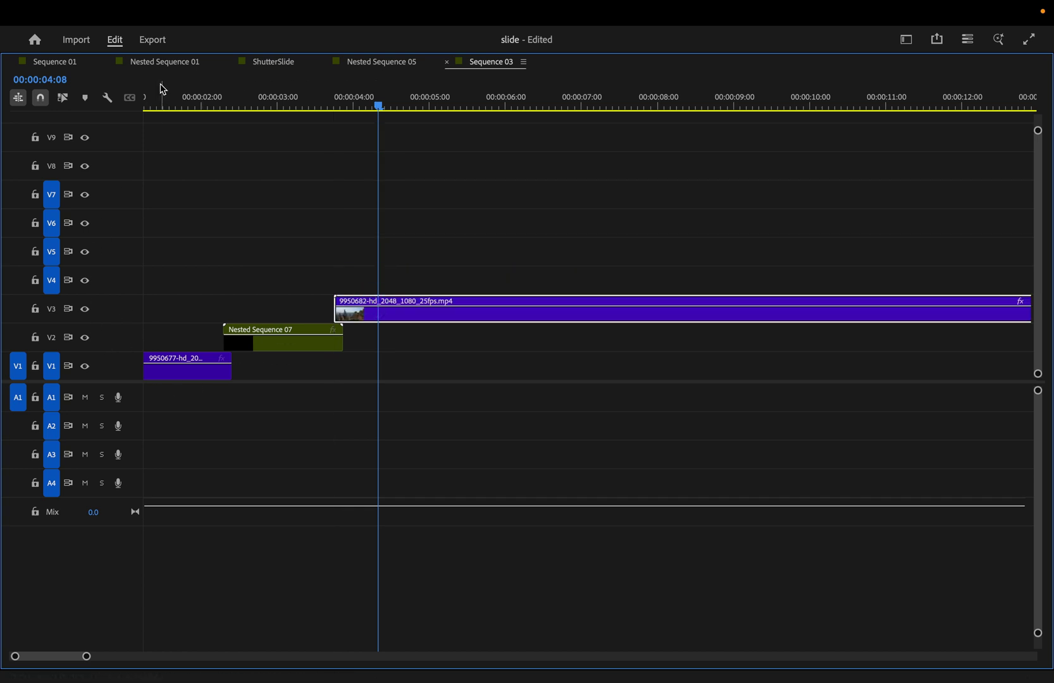
click(292, 351)
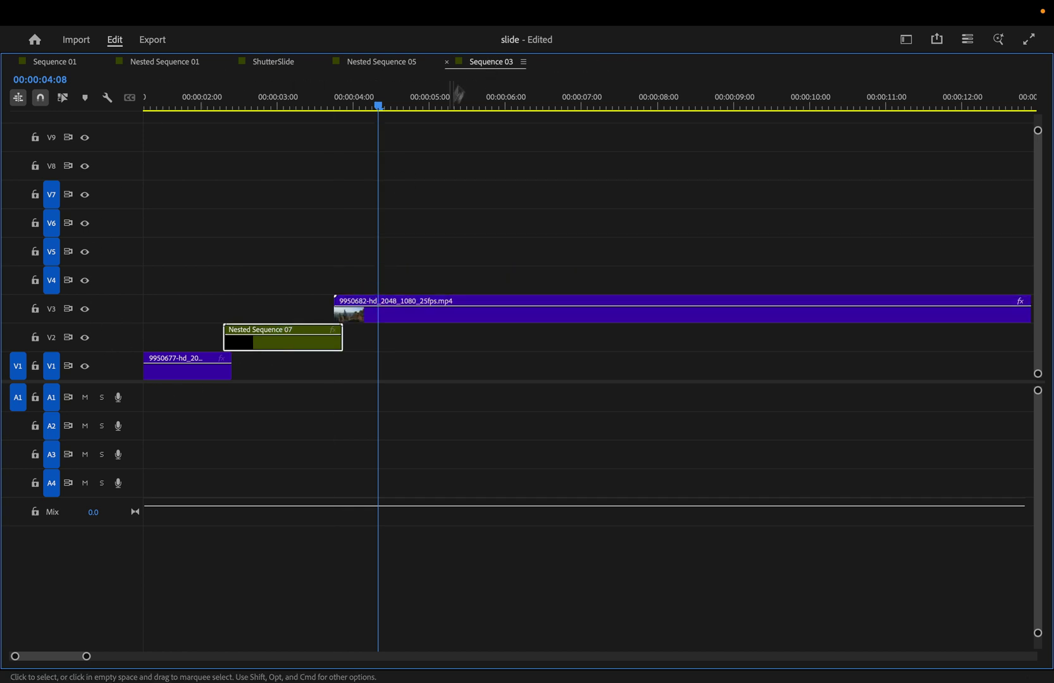
Place the camera-shutter sound on A1 at the playhead and razor off its unwanted end.
double_click(493, 63)
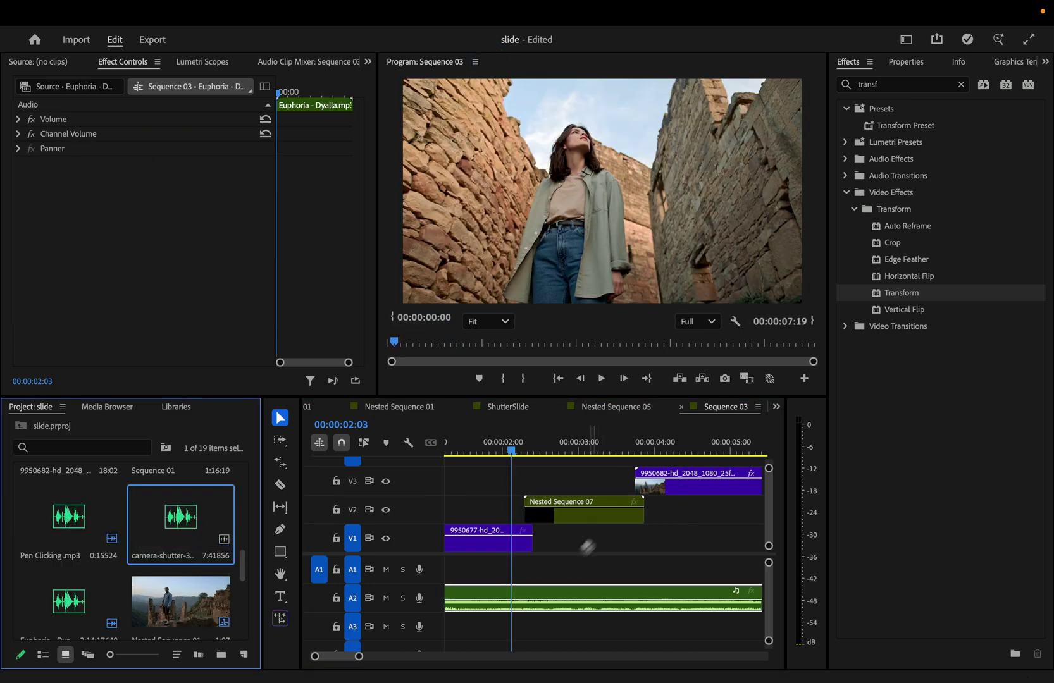
drag(587, 546, 534, 579)
key(c)
click(589, 577)
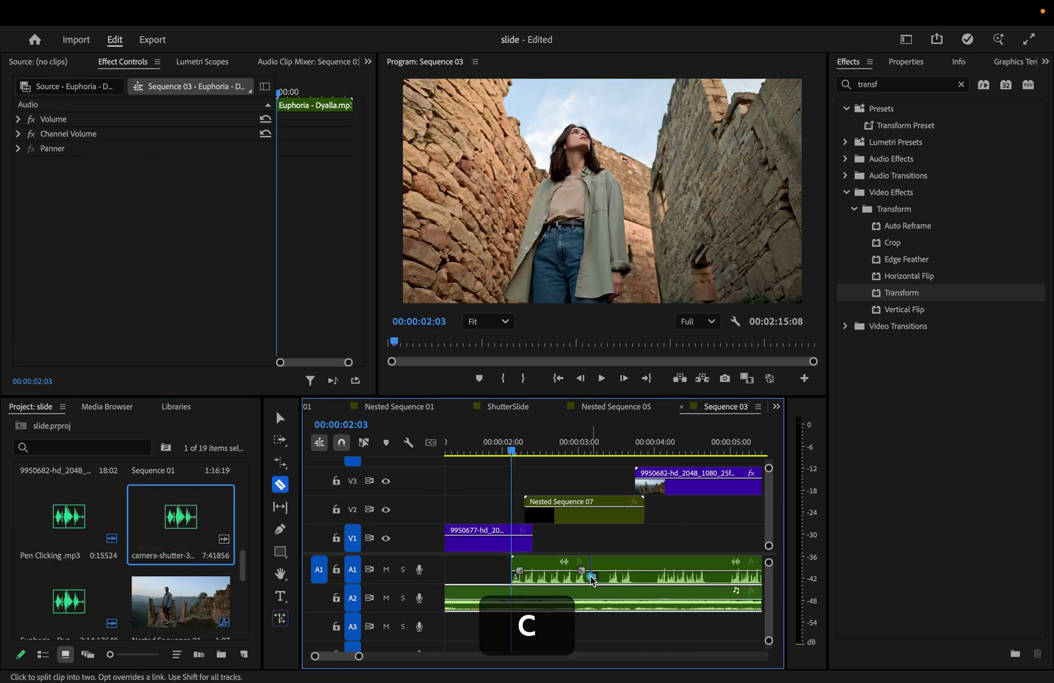
key(v)
click(598, 577)
key(BackSpace)
Play back the finished ShutterSlide sequence and replay the slide.
click(508, 406)
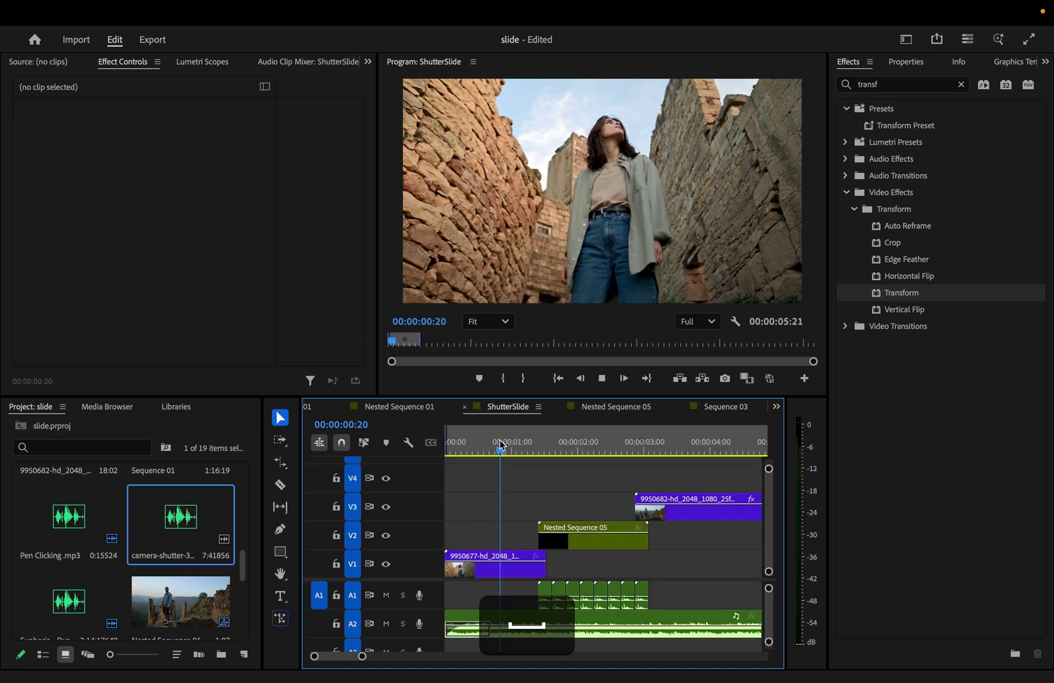
key(space)
click(500, 445)
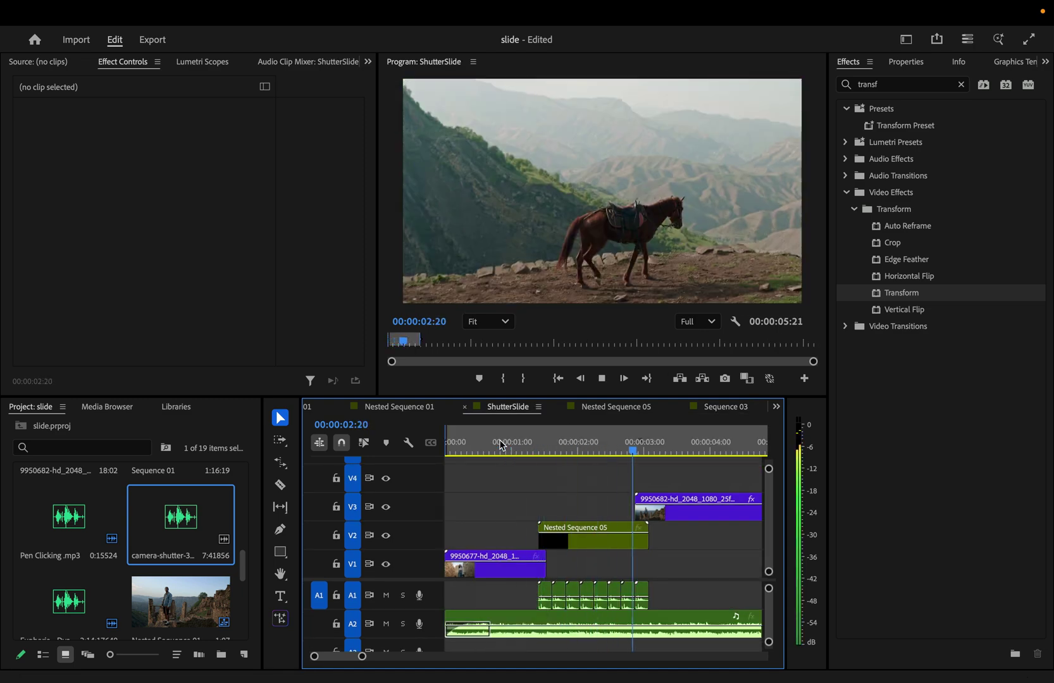